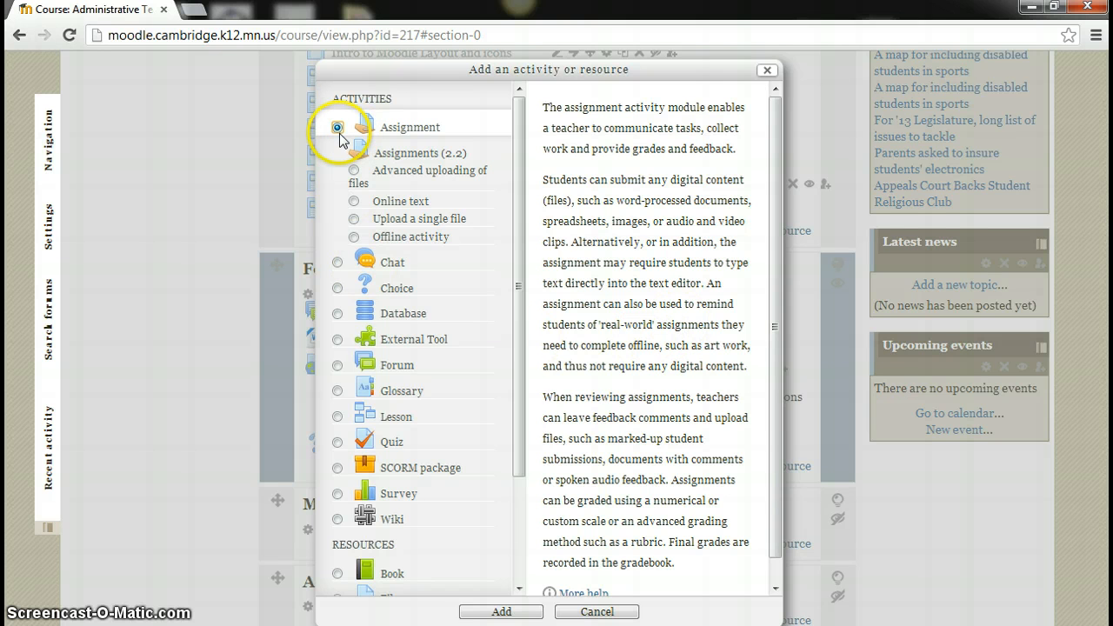
Add an Assignment activity to ATC101 to bring up its blank setup form
{"action": "left_click", "coordinate": [485, 612]}
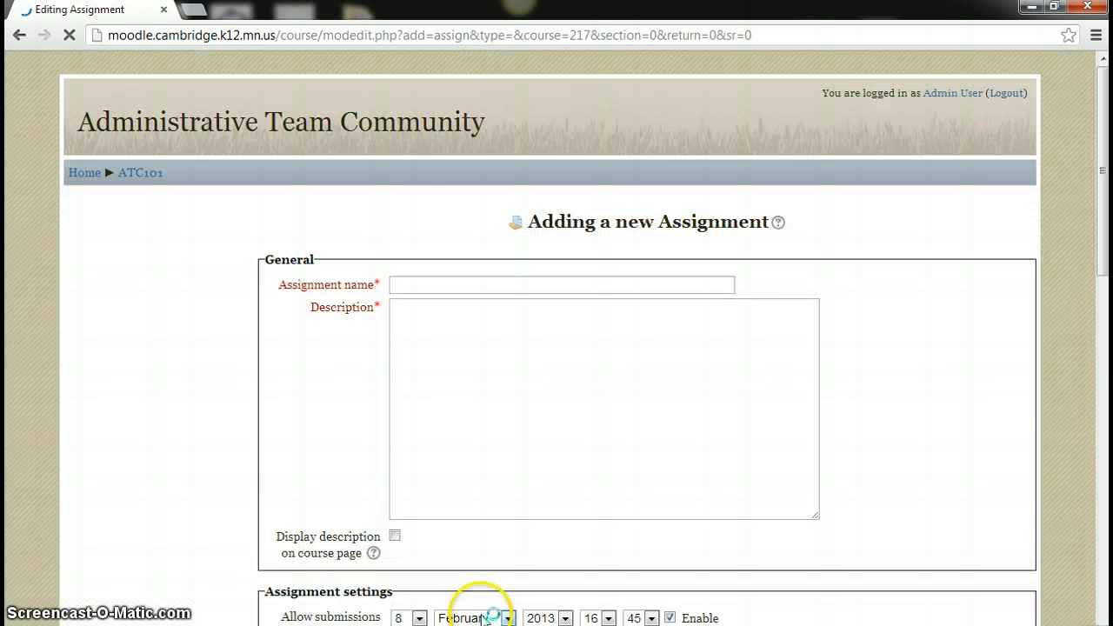
Name the assignment 'Practice Assignment' and enter 'Practice' as its description
{"action": "left_click", "coordinate": [425, 285]}
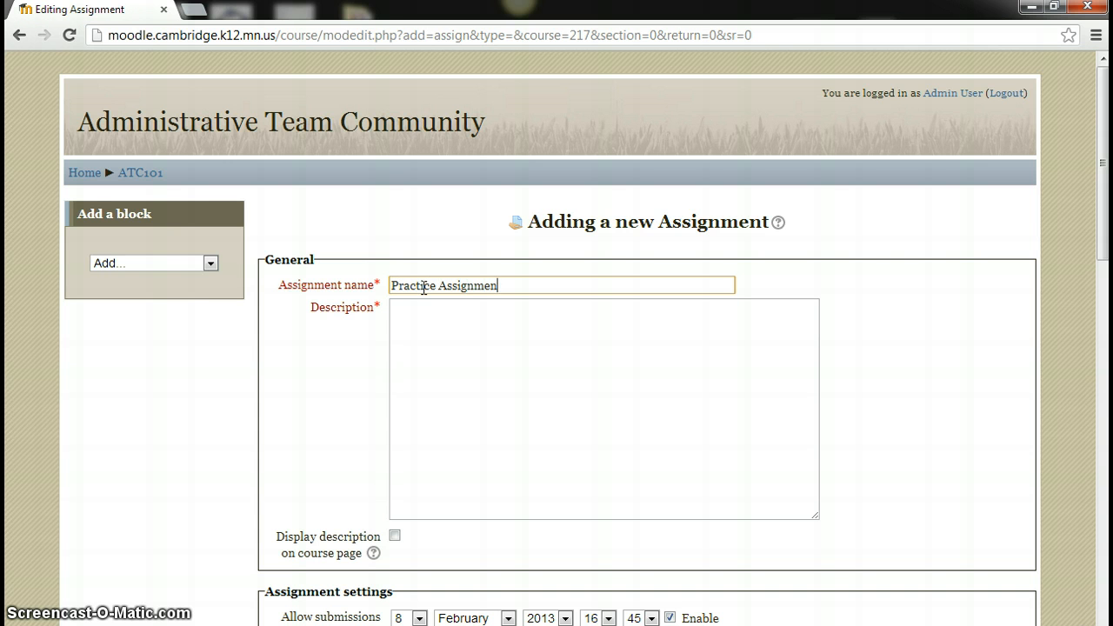
{"action": "left_click", "coordinate": [444, 372]}
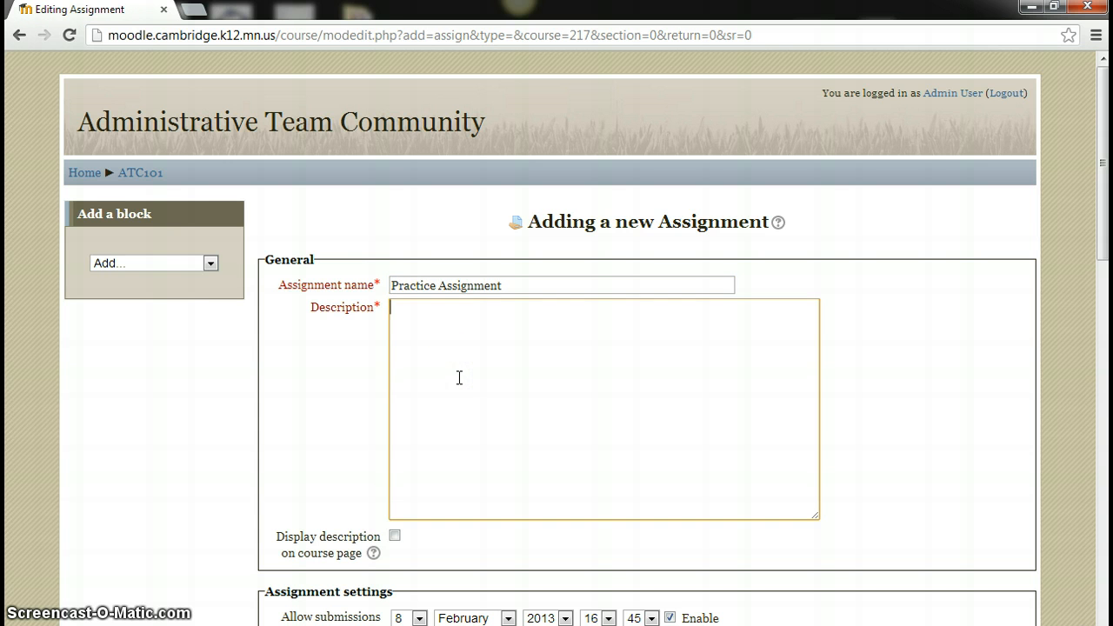
{"action": "type", "text": "Prac"}
{"action": "left_click", "coordinate": [467, 361]}
{"action": "type", "text": "ti"}
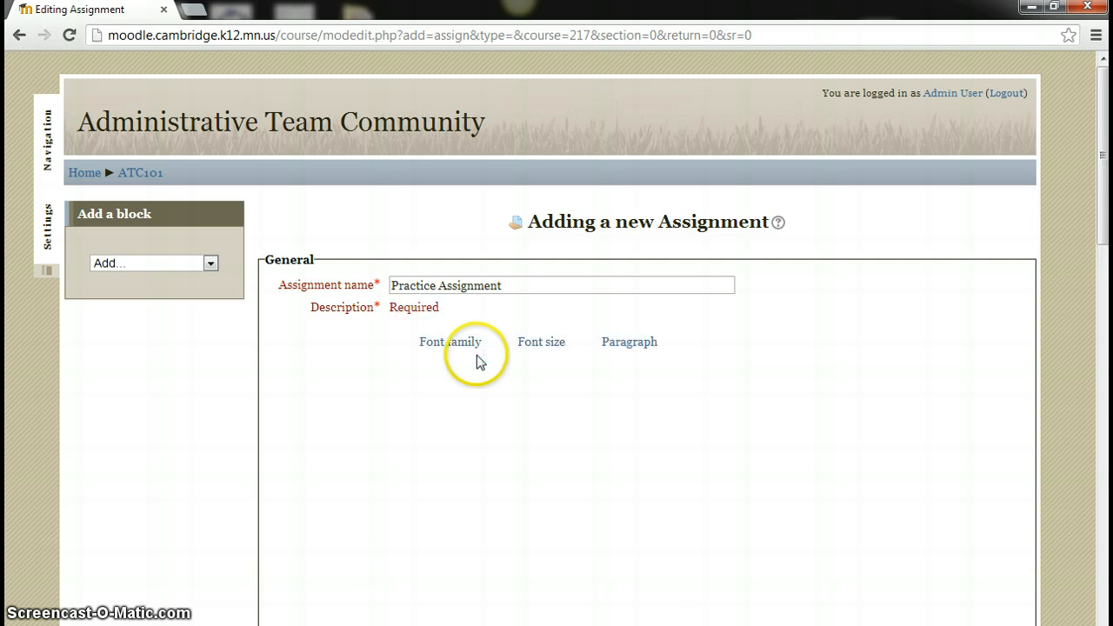
{"action": "left_click", "coordinate": [485, 415]}
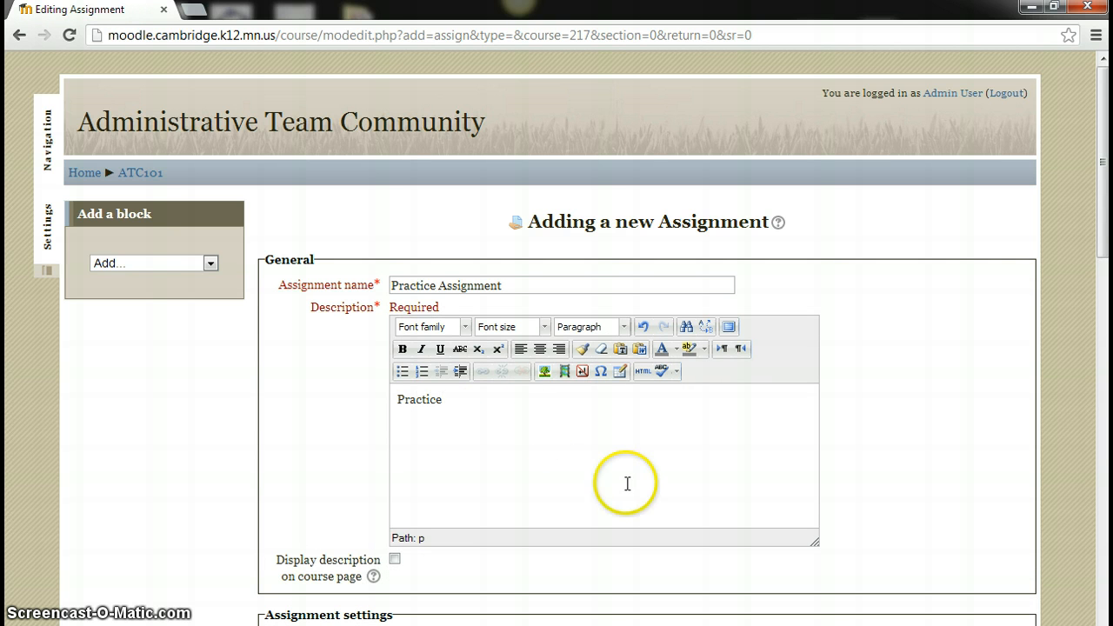
{"action": "scroll", "coordinate": [626, 481], "scroll_direction": "down", "scroll_amount": 3}
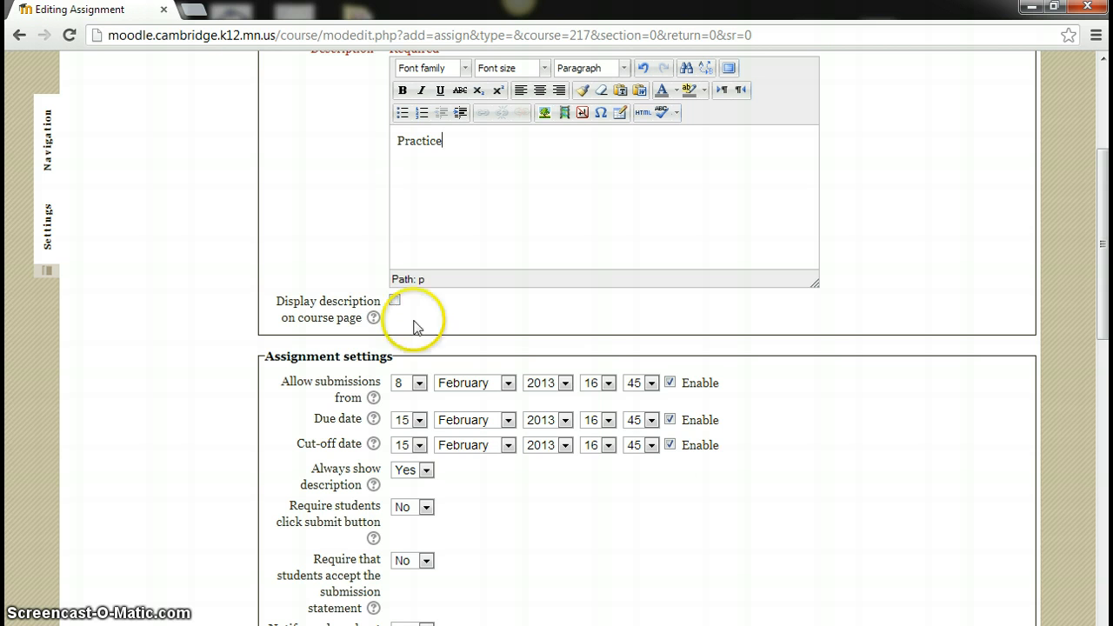
Set 'Require students click submit button' to Yes and allow online text submissions
{"action": "scroll", "coordinate": [733, 548], "scroll_direction": "down", "scroll_amount": 2}
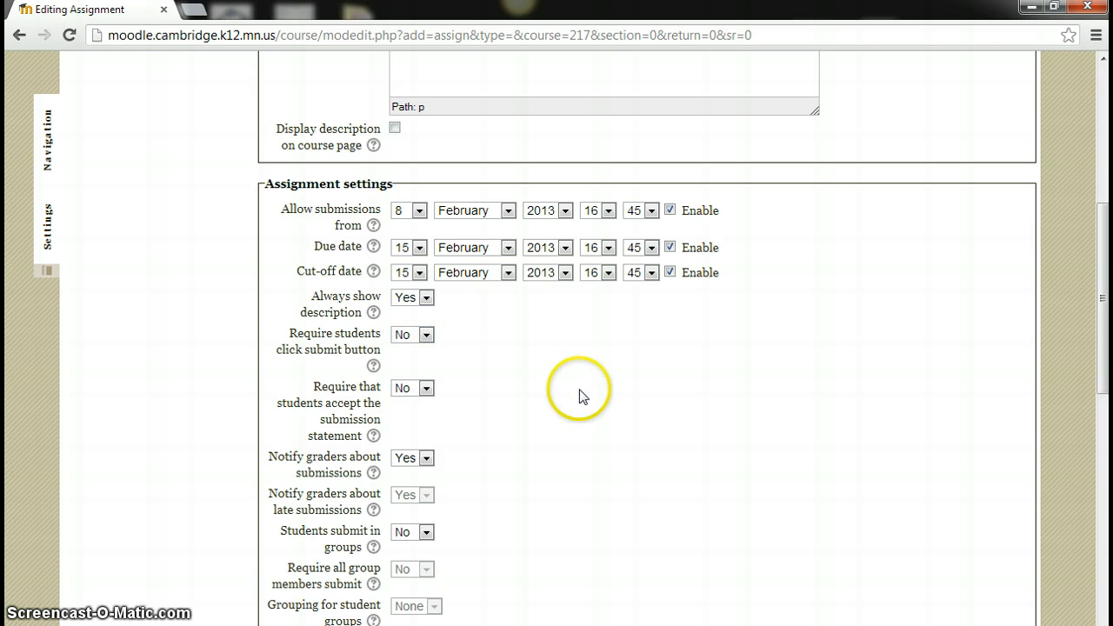
{"action": "left_click", "coordinate": [426, 337]}
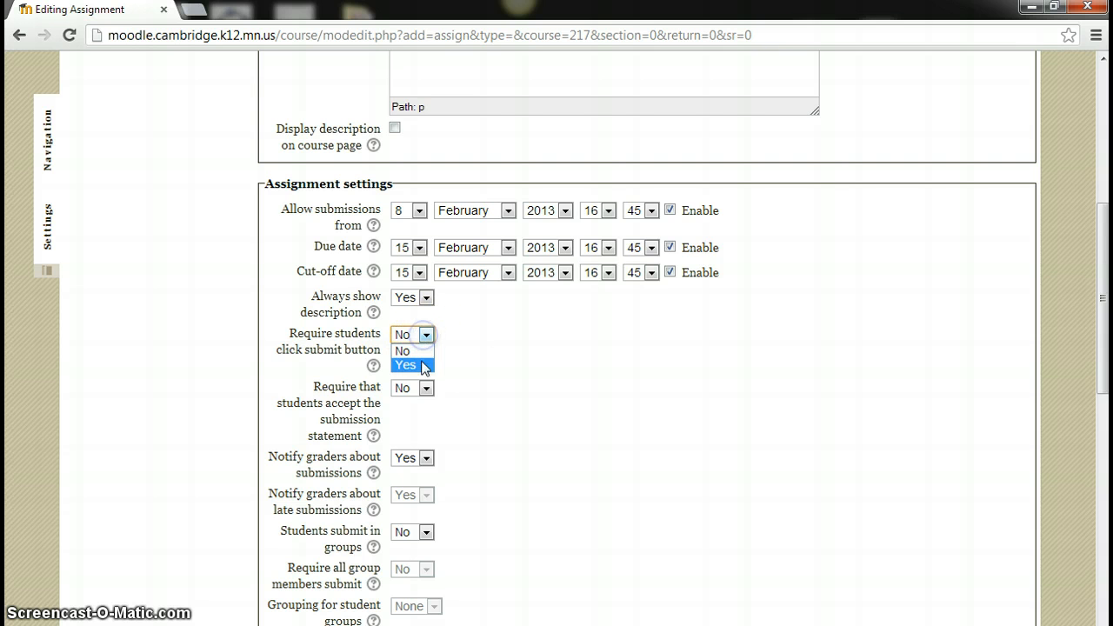
{"action": "left_click", "coordinate": [422, 365]}
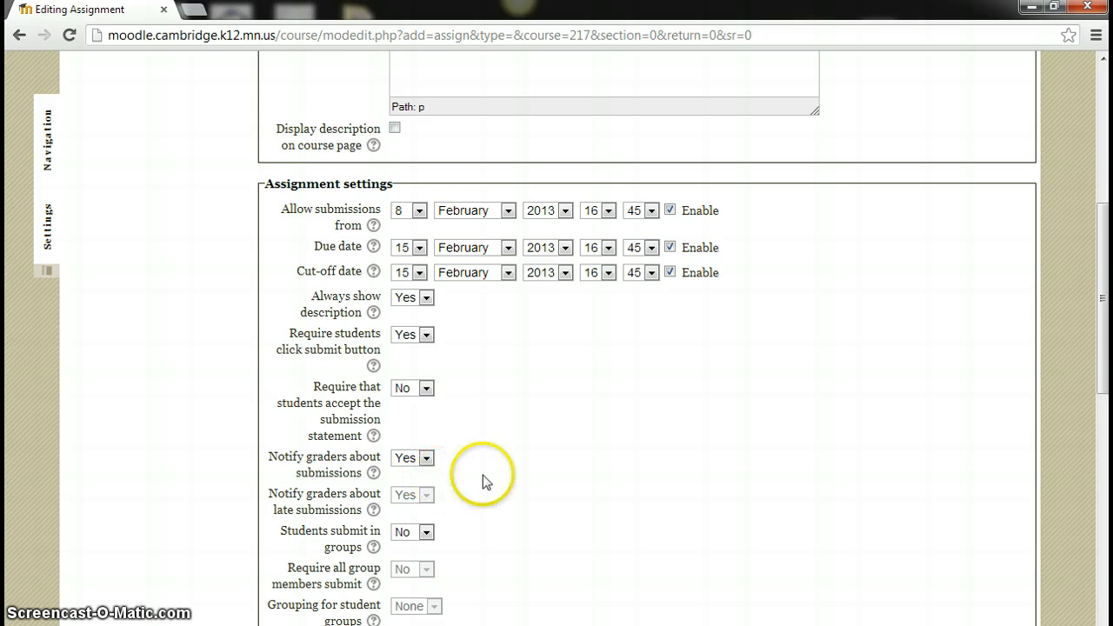
{"action": "scroll", "coordinate": [565, 495], "scroll_direction": "down", "scroll_amount": 1}
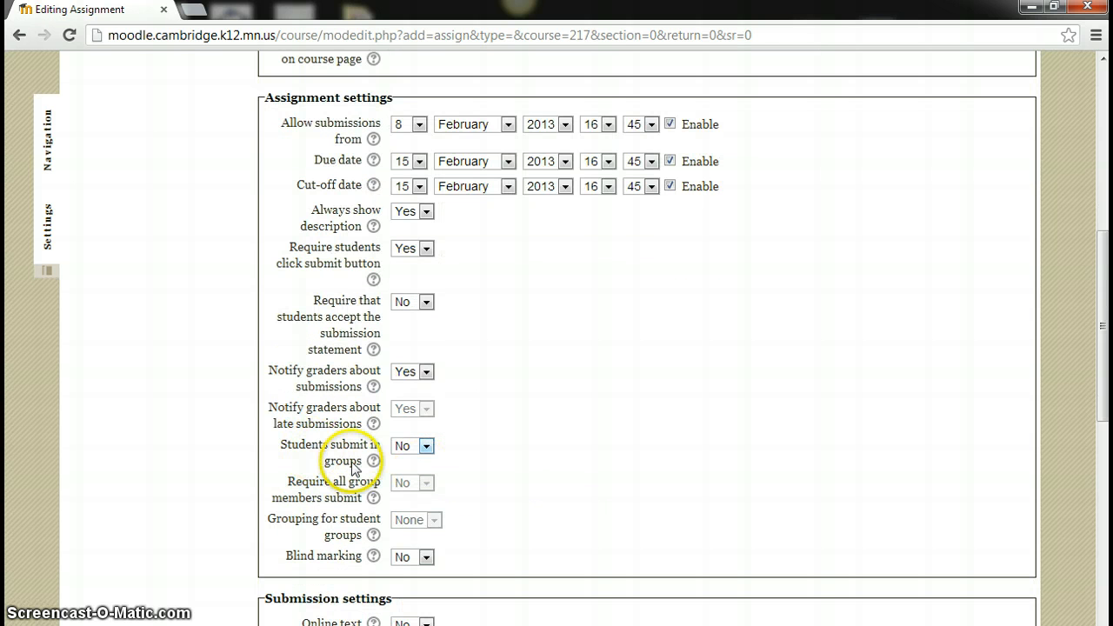
{"action": "scroll", "coordinate": [617, 482], "scroll_direction": "down", "scroll_amount": 3}
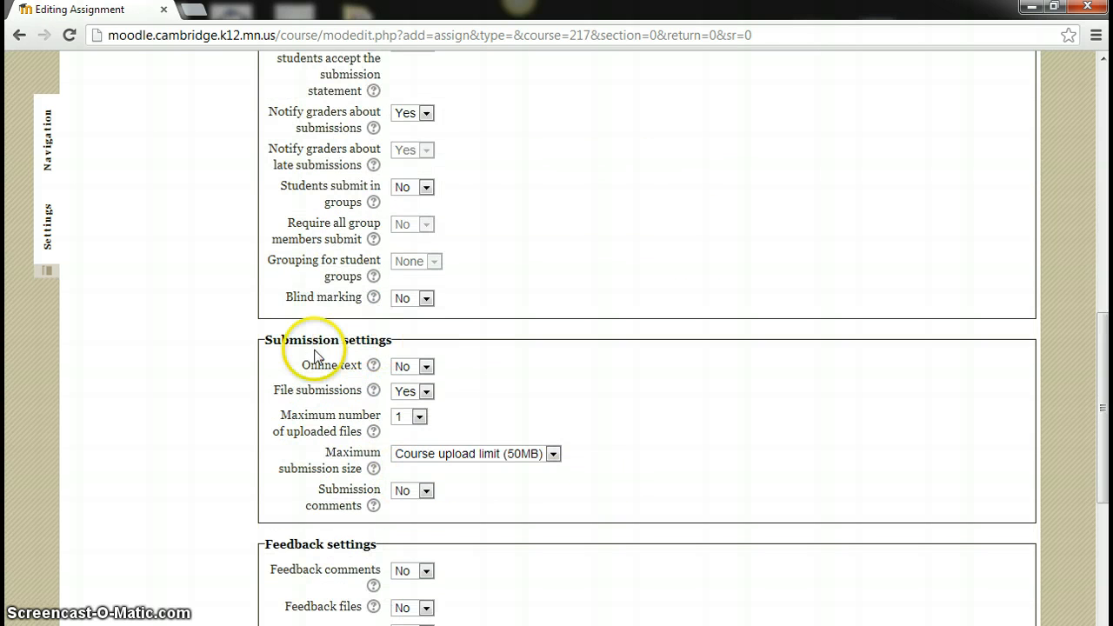
{"action": "left_click", "coordinate": [426, 366]}
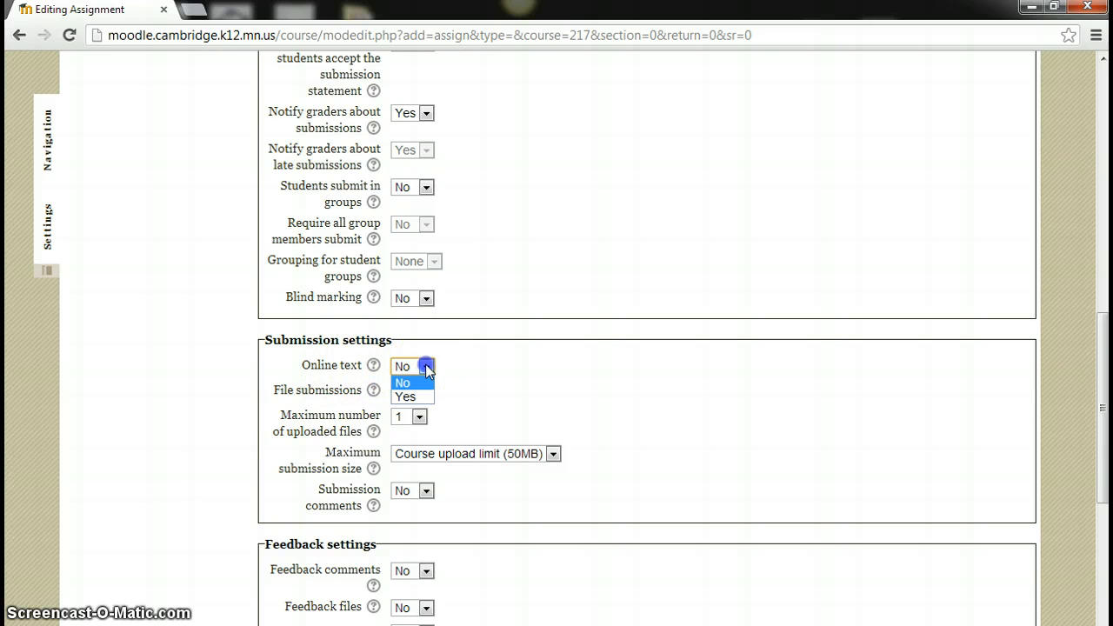
{"action": "left_click", "coordinate": [420, 399]}
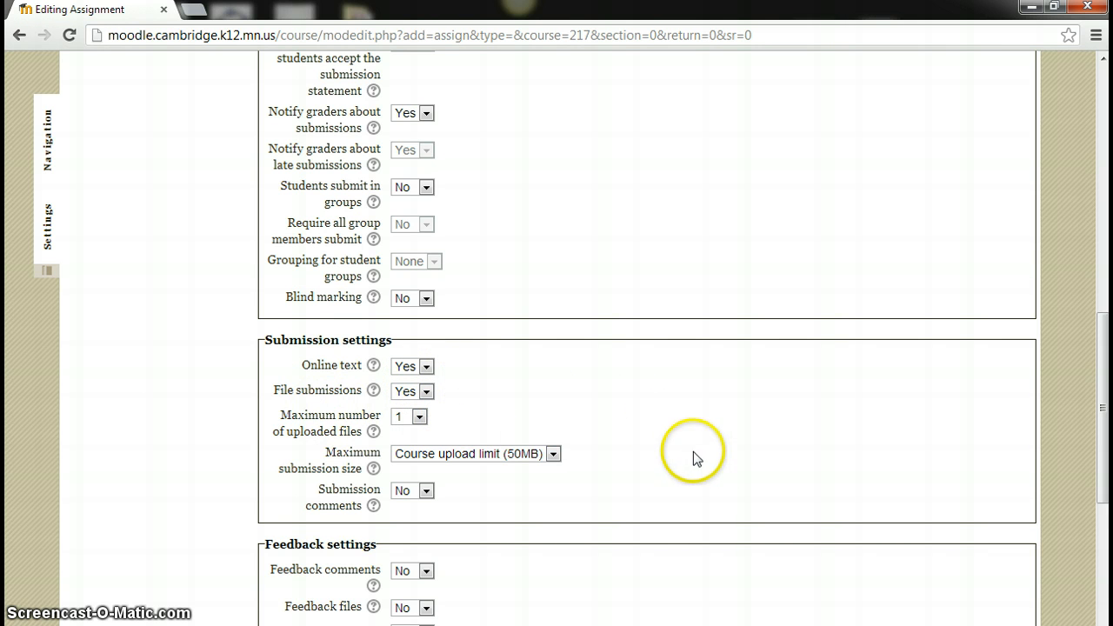
Keep file submissions on with the maximum size at the 50MB course upload limit
{"action": "left_click", "coordinate": [426, 392]}
{"action": "left_click", "coordinate": [426, 392]}
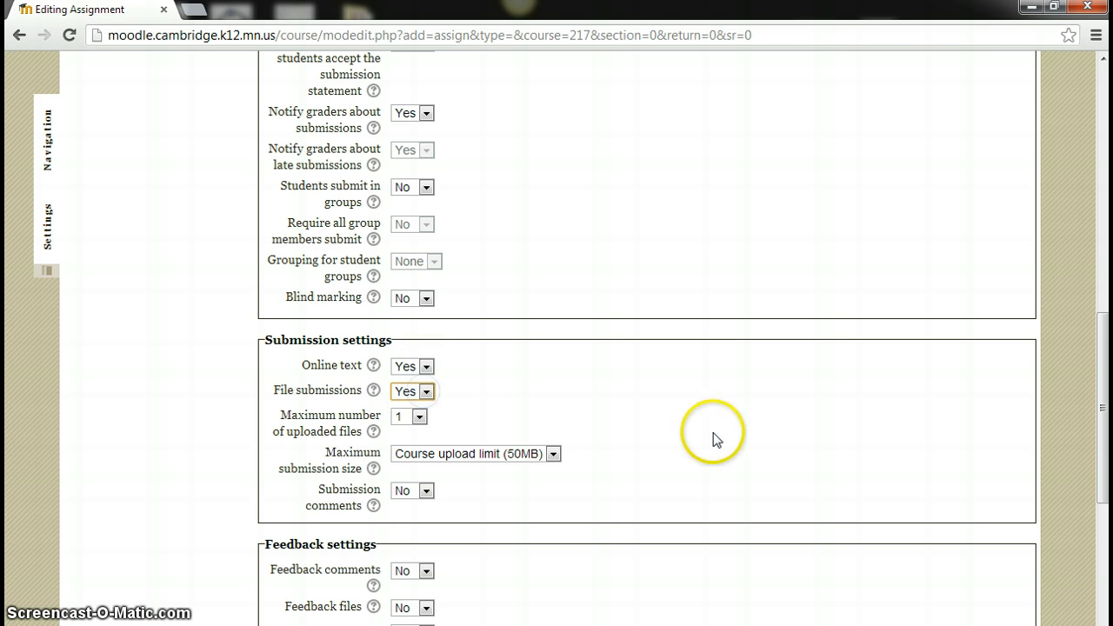
{"action": "scroll", "coordinate": [723, 415], "scroll_direction": "down", "scroll_amount": 1}
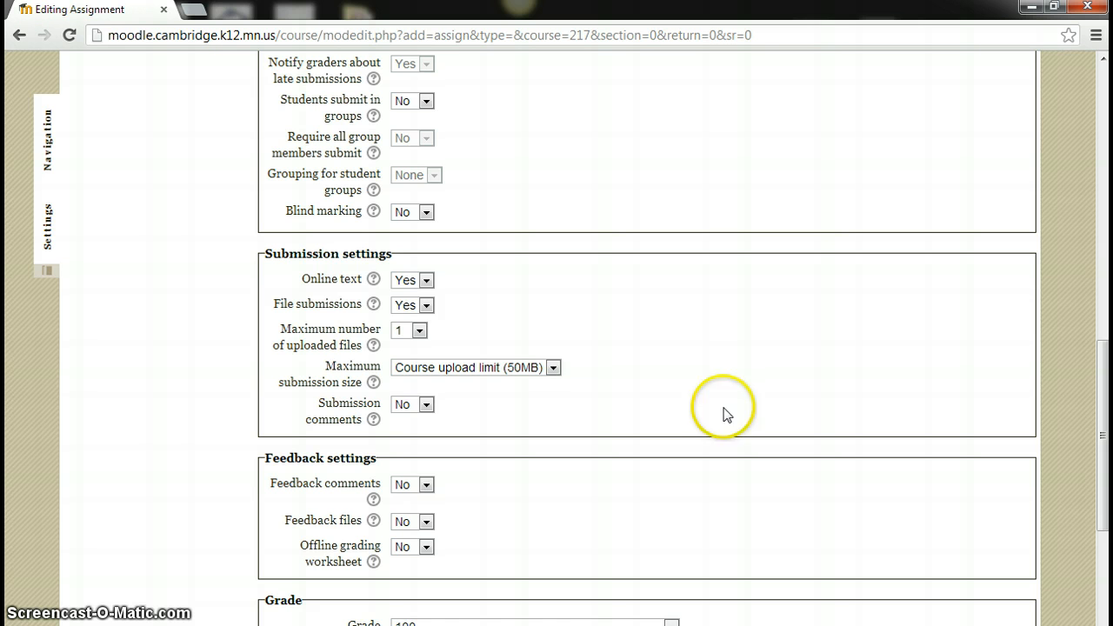
{"action": "left_click", "coordinate": [553, 369]}
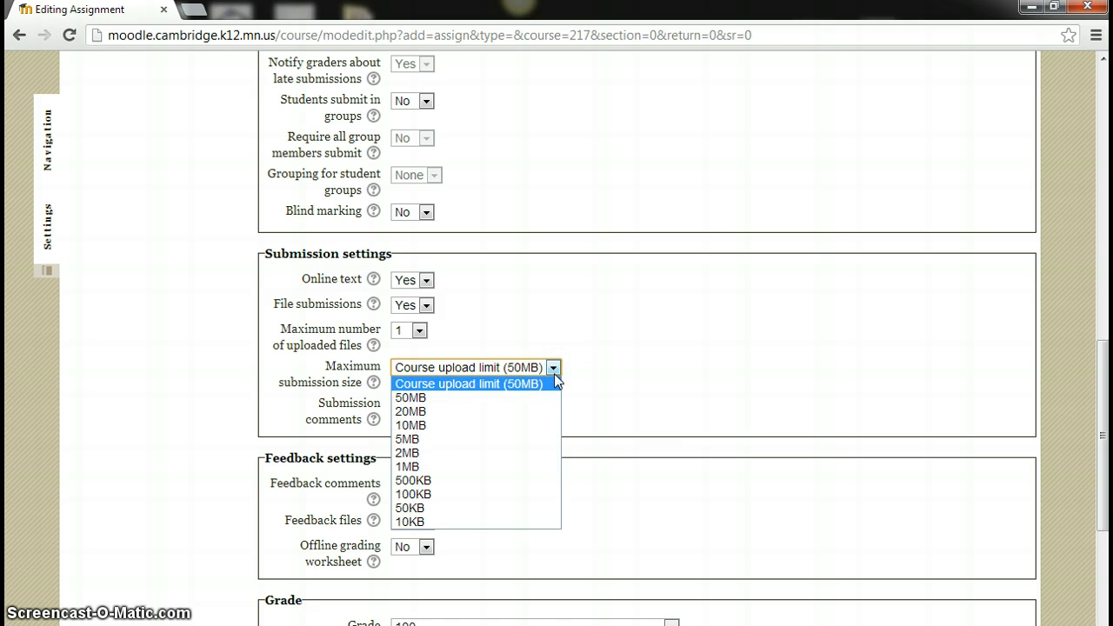
{"action": "left_click", "coordinate": [716, 363]}
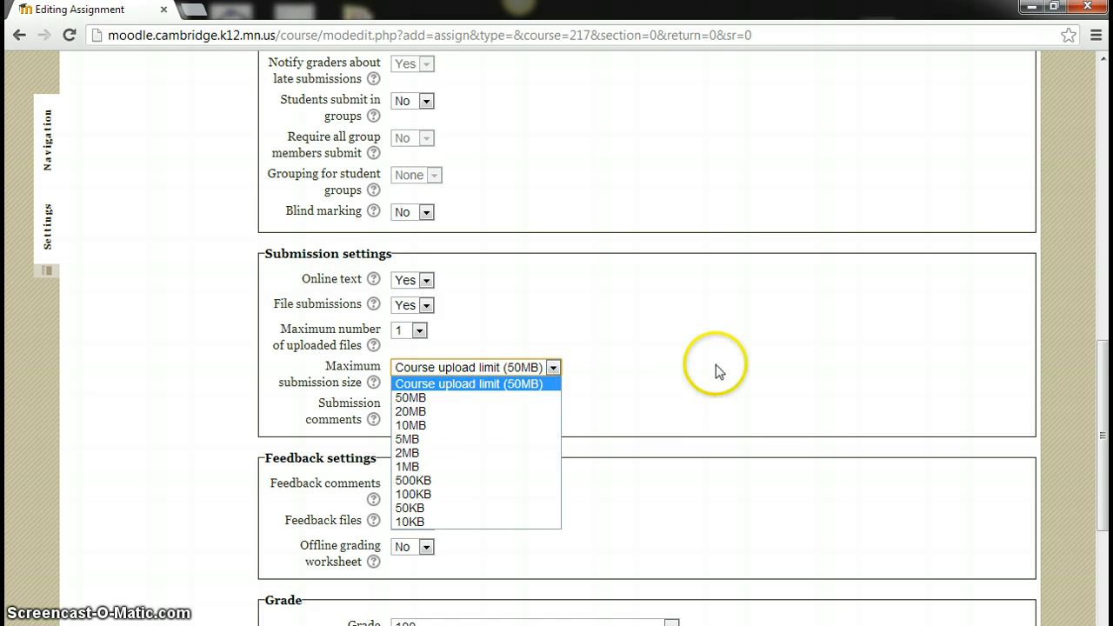
{"action": "scroll", "coordinate": [704, 367], "scroll_direction": "down", "scroll_amount": 2}
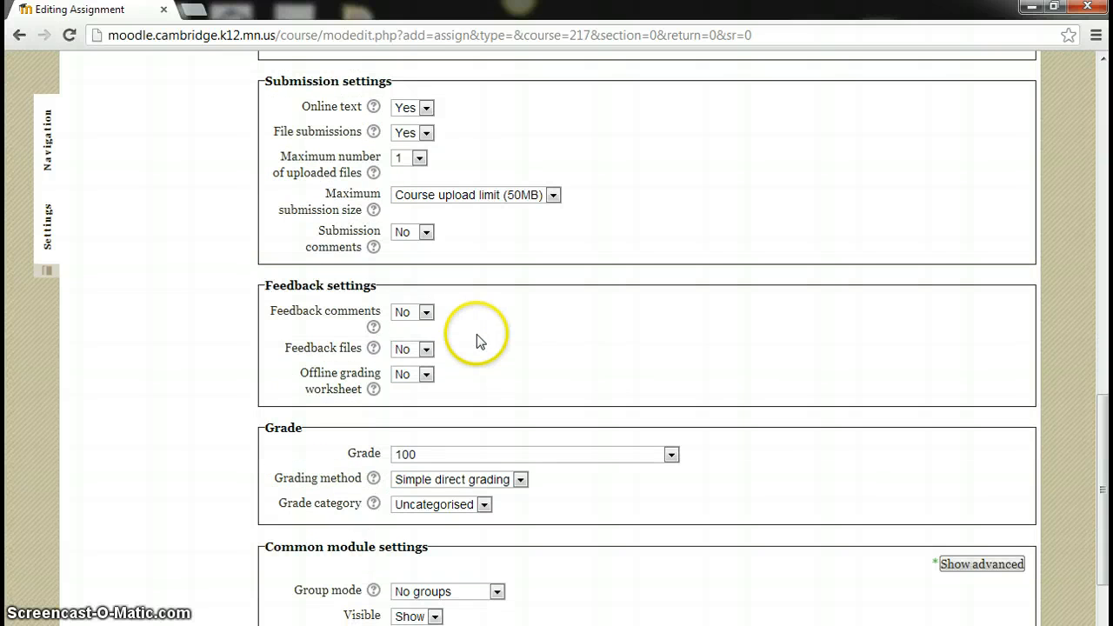
Leave feedback comments at No and group mode at No groups, then save and return to the course
{"action": "left_click", "coordinate": [426, 313]}
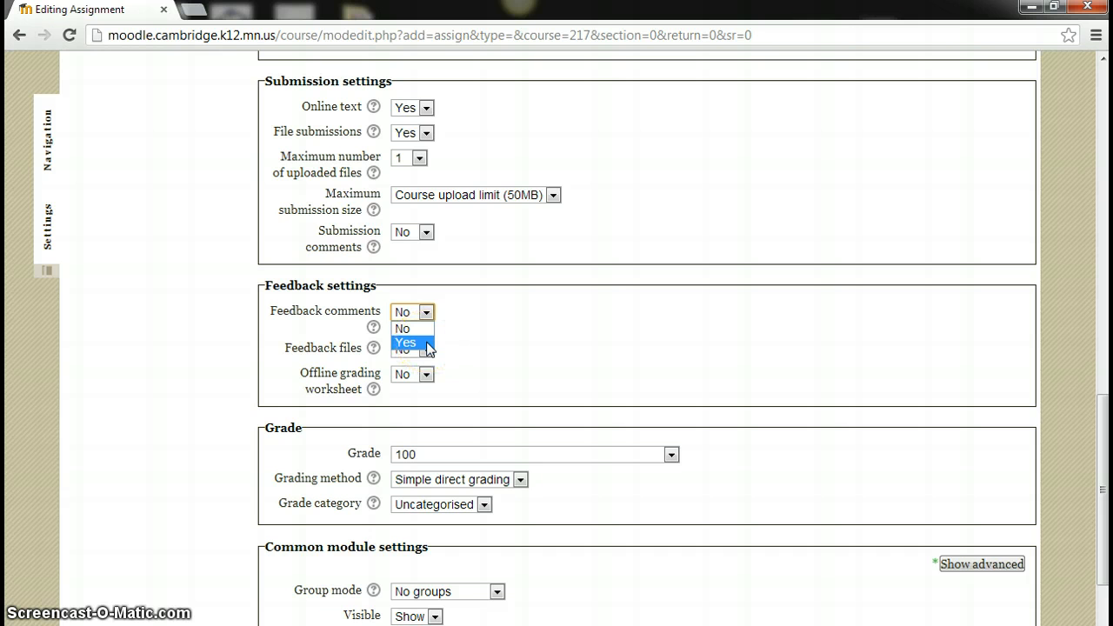
{"action": "left_click", "coordinate": [459, 307]}
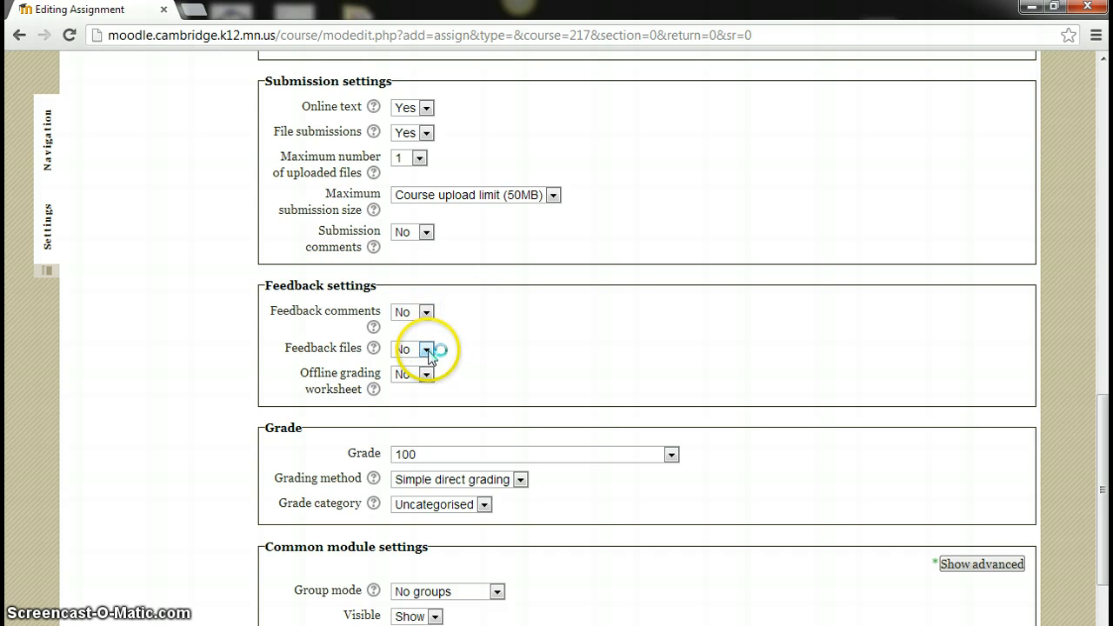
{"action": "scroll", "coordinate": [428, 354], "scroll_direction": "down", "scroll_amount": 1}
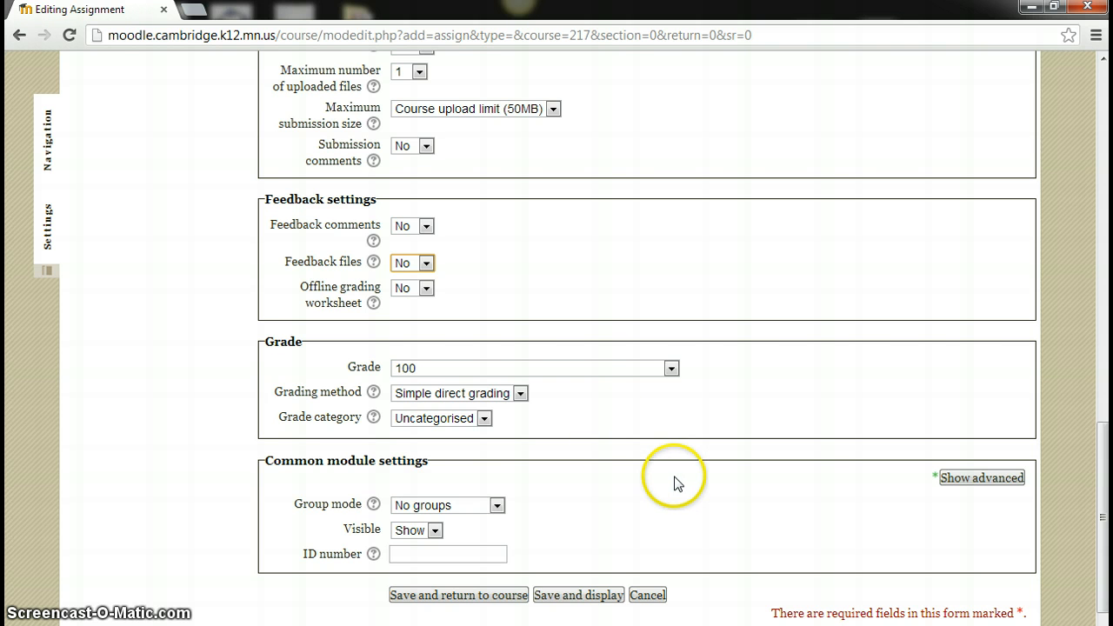
{"action": "left_click", "coordinate": [496, 506]}
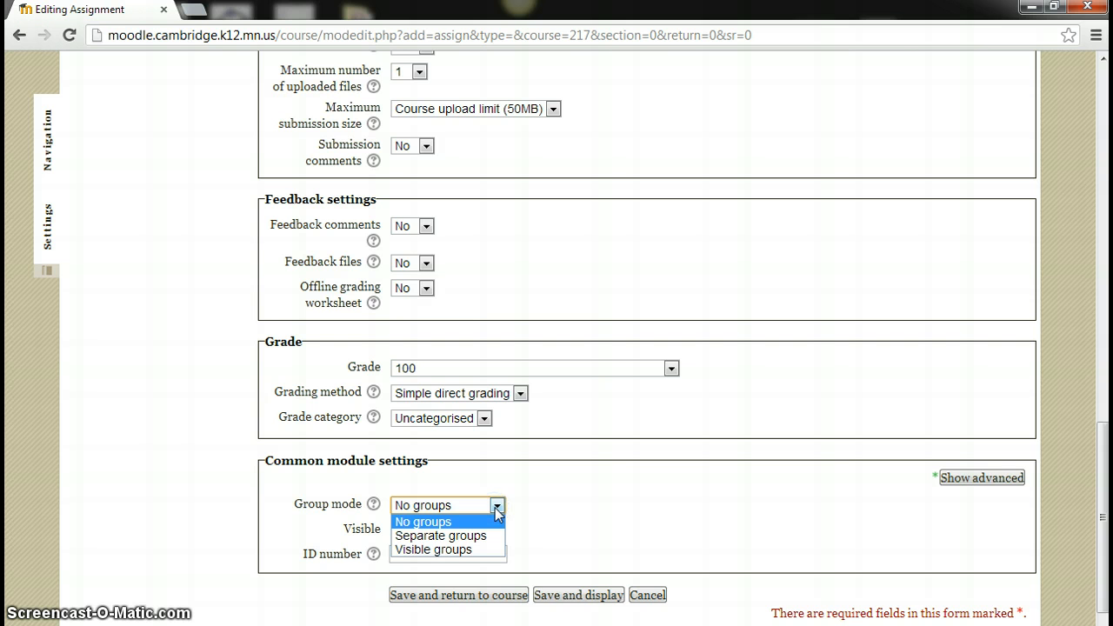
{"action": "left_click", "coordinate": [558, 501]}
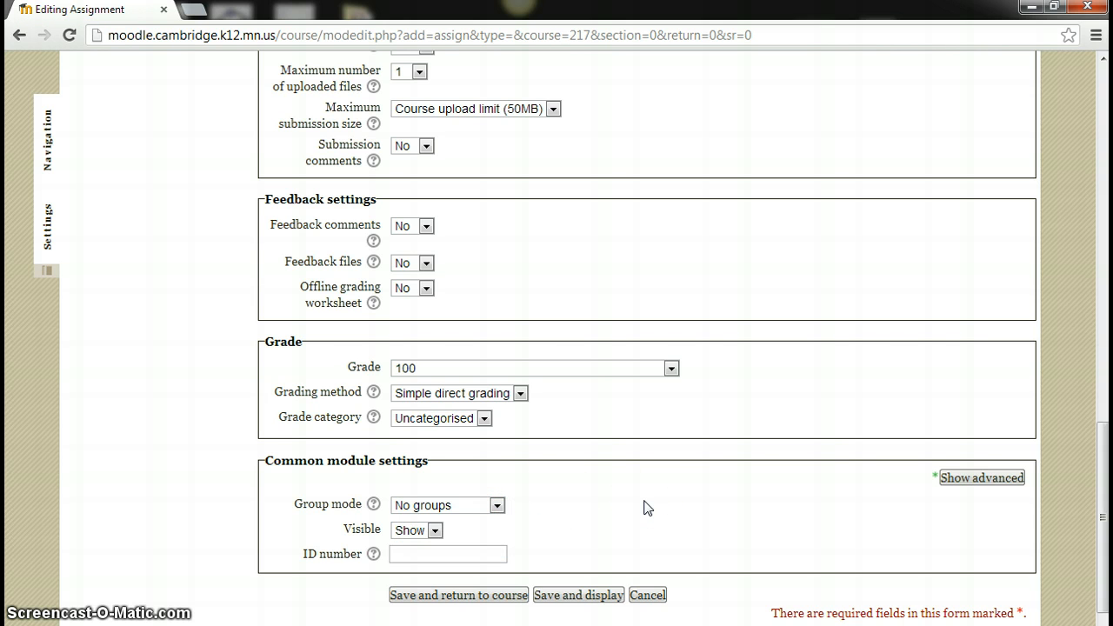
{"action": "left_click", "coordinate": [469, 595]}
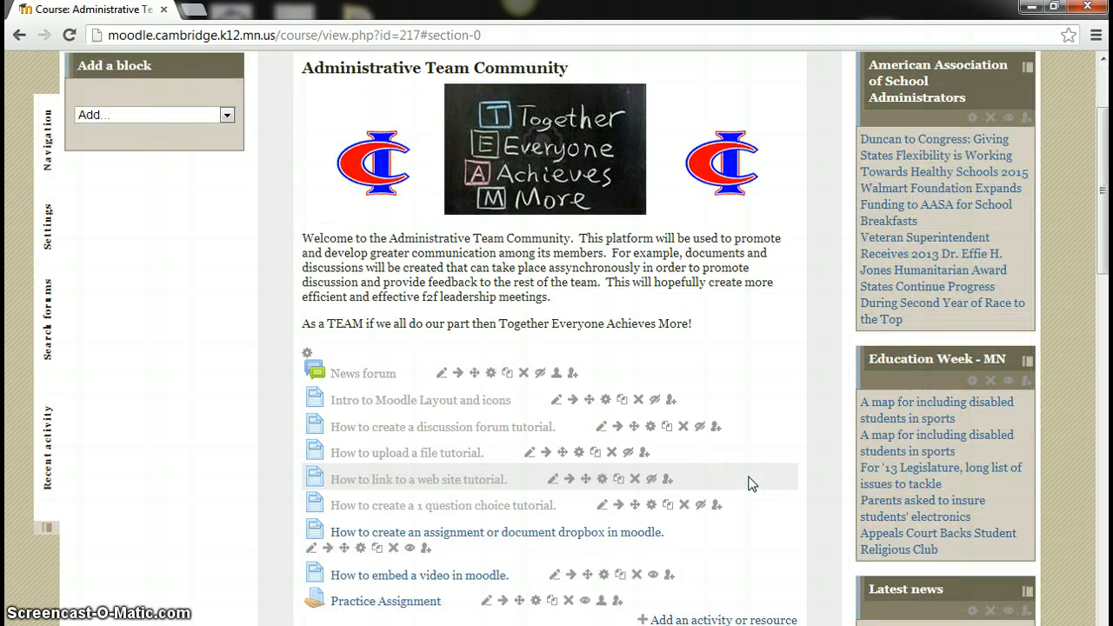
Drag Practice Assignment into the February 2013 section and open its page
{"action": "scroll", "coordinate": [752, 483], "scroll_direction": "down", "scroll_amount": 3}
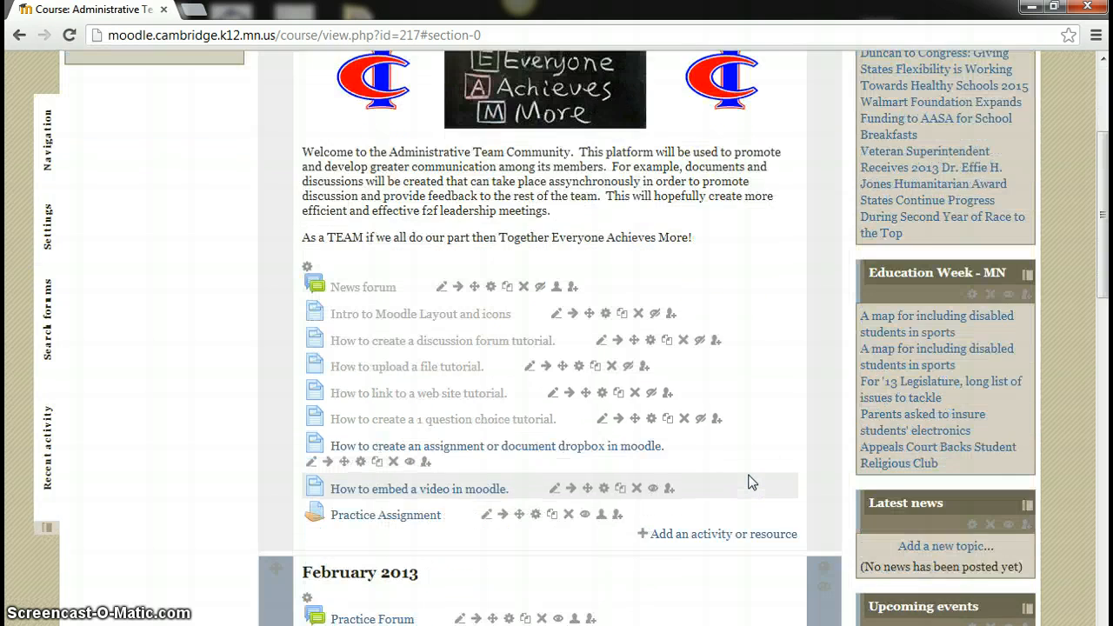
{"action": "scroll", "coordinate": [753, 466], "scroll_direction": "down", "scroll_amount": 2}
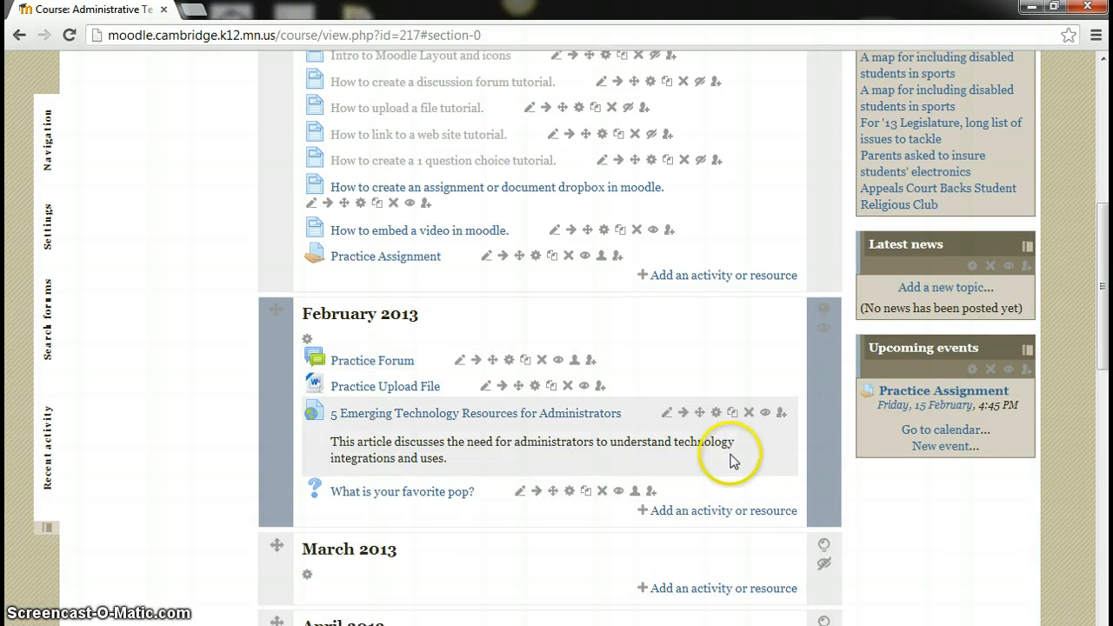
{"action": "scroll", "coordinate": [728, 460], "scroll_direction": "up", "scroll_amount": 1}
{"action": "left_click_drag", "start_coordinate": [512, 254], "coordinate": [510, 505]}
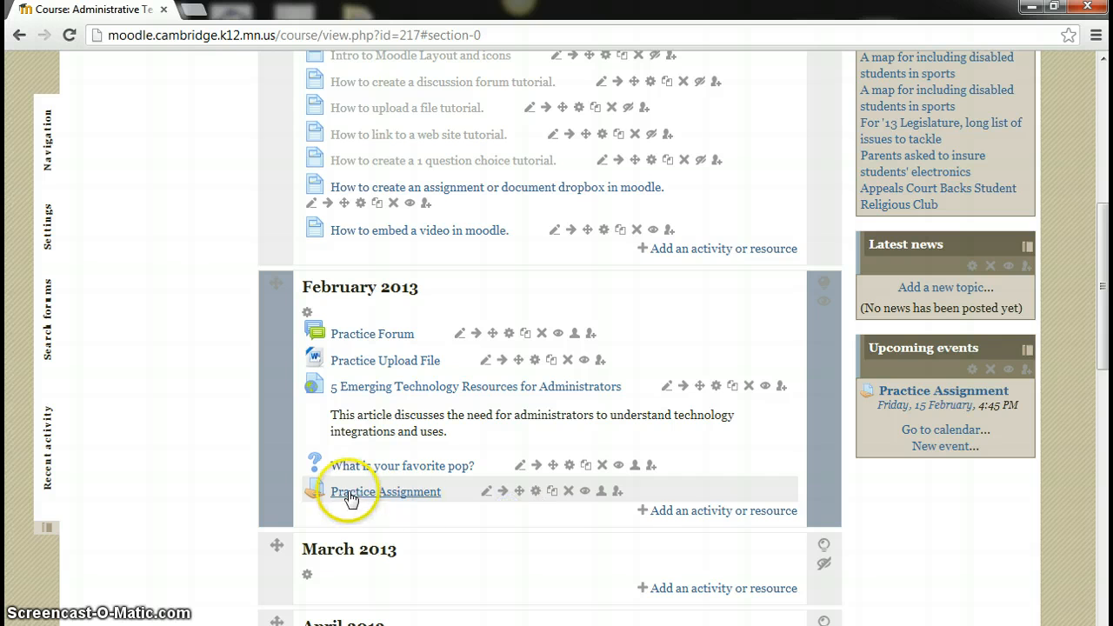
{"action": "left_click", "coordinate": [408, 503]}
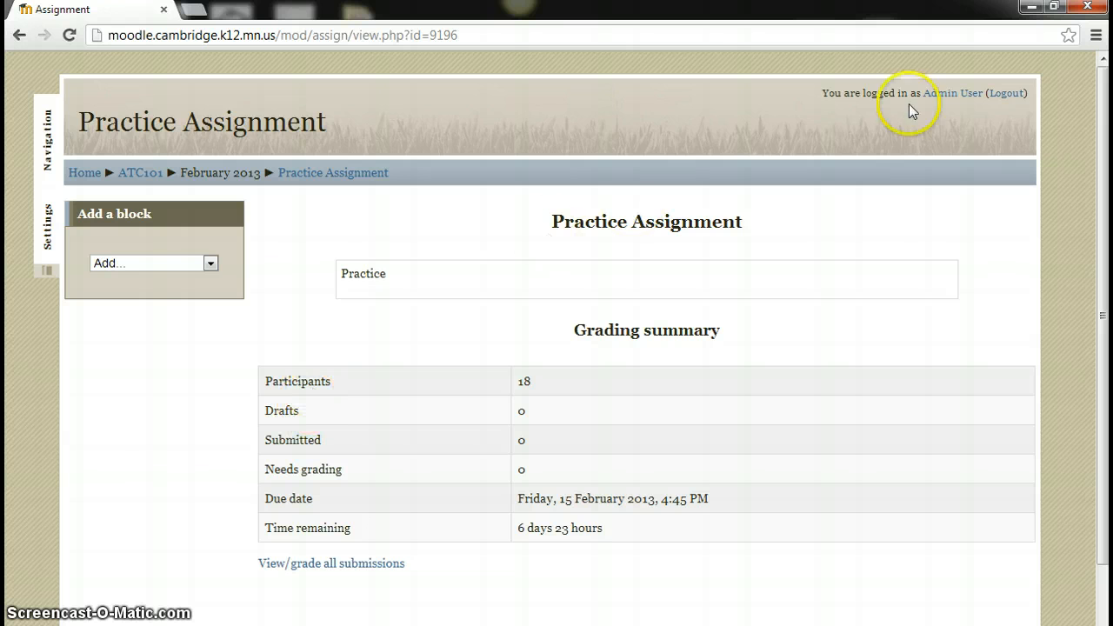
Log out of the admin account and sign in with the student's username and password
{"action": "left_click", "coordinate": [1004, 93]}
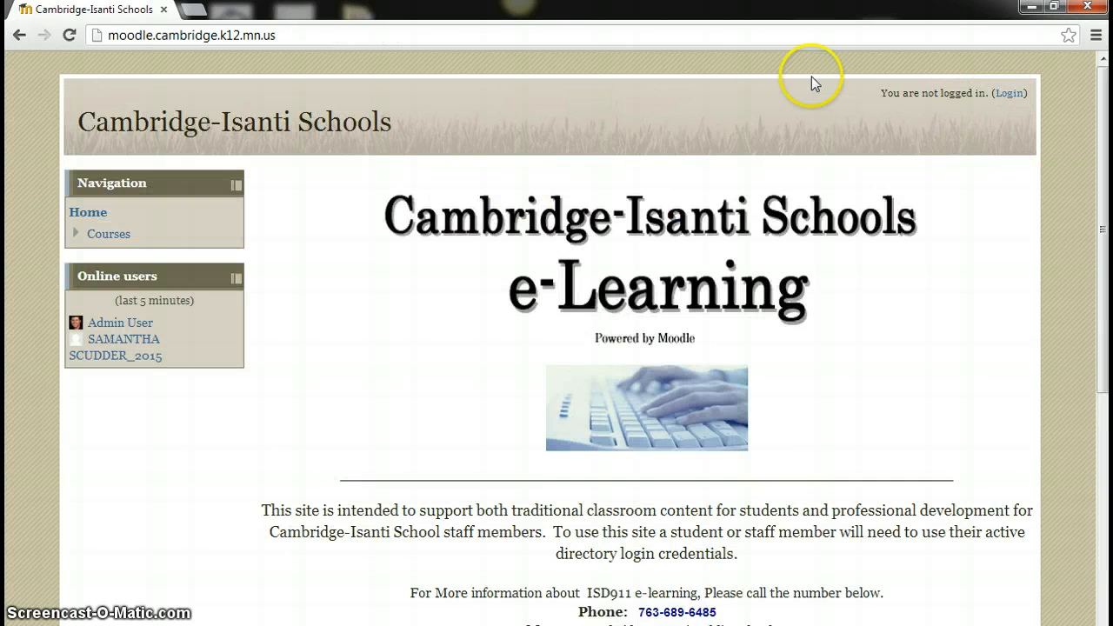
{"action": "left_click", "coordinate": [1010, 93]}
{"action": "left_click", "coordinate": [536, 321]}
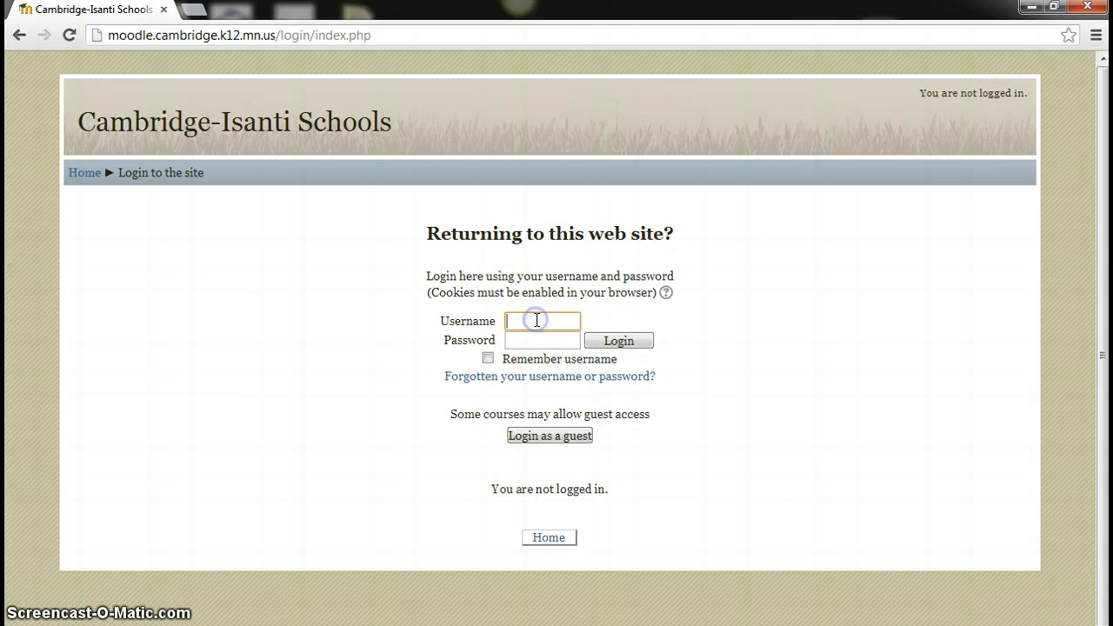
{"action": "key", "text": "Tab"}
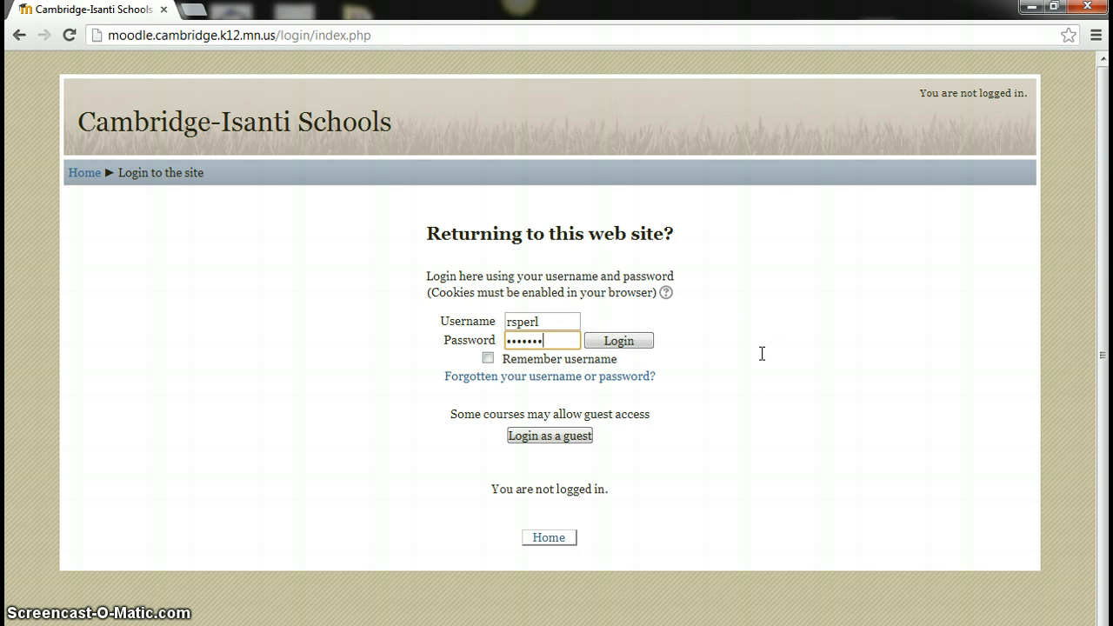
{"action": "left_click", "coordinate": [630, 341]}
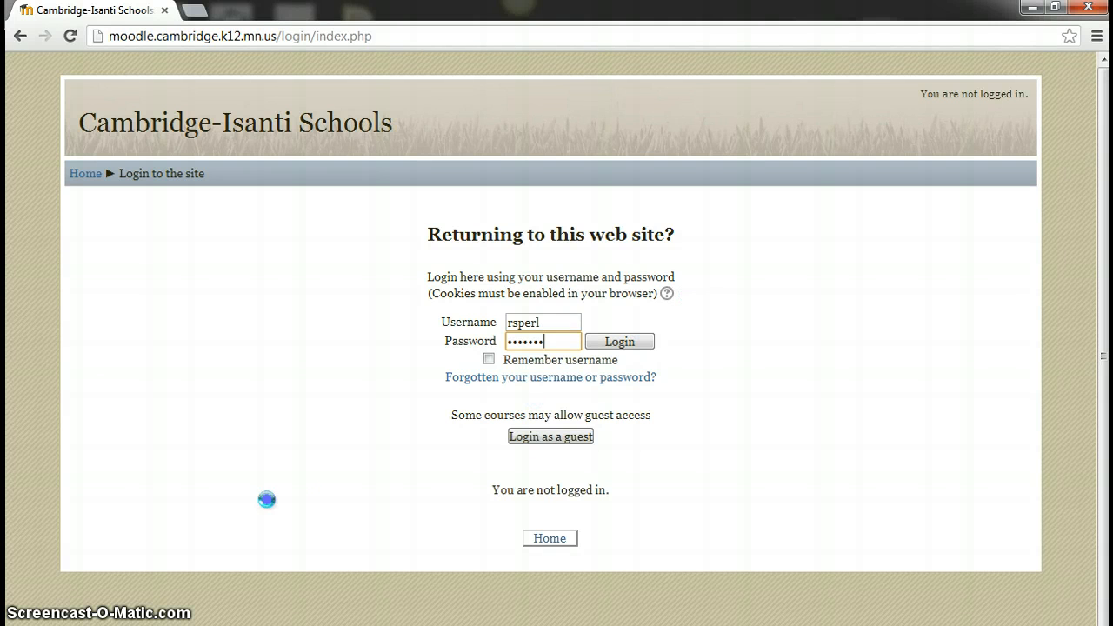
{"action": "key", "text": "Return"}
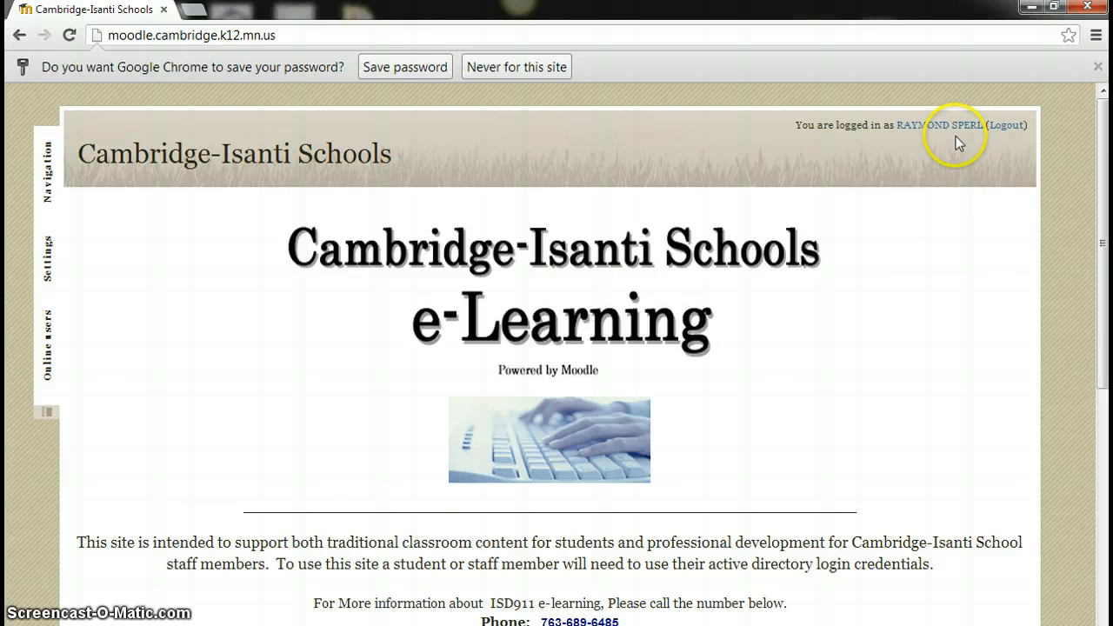
Go to ATC101 through Navigation > My courses and open Practice Assignment
{"action": "left_click", "coordinate": [39, 179]}
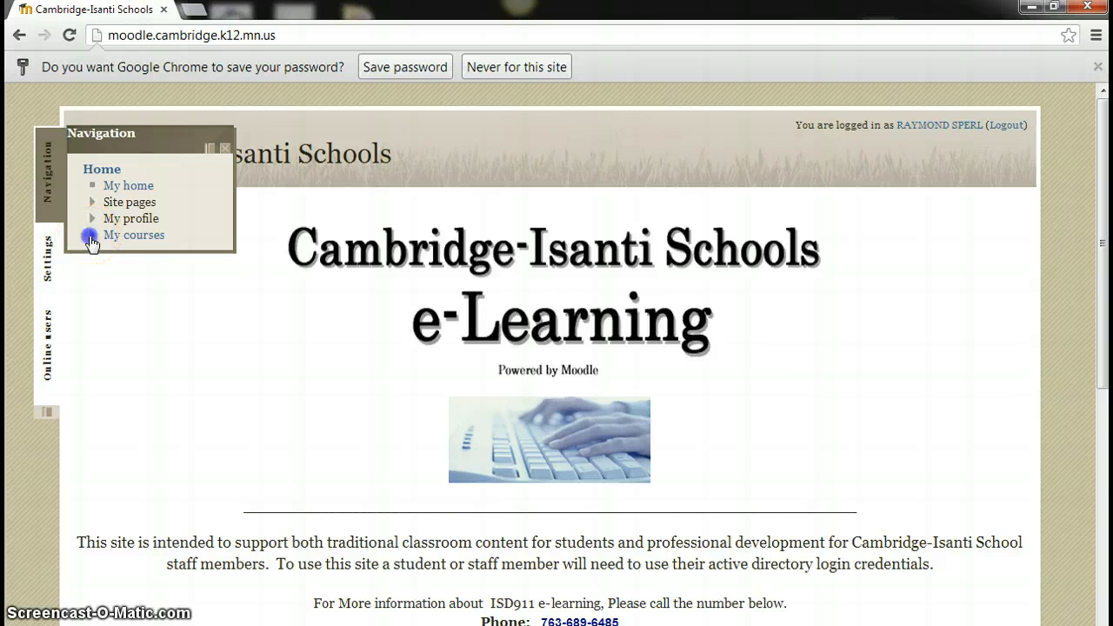
{"action": "left_click", "coordinate": [92, 239]}
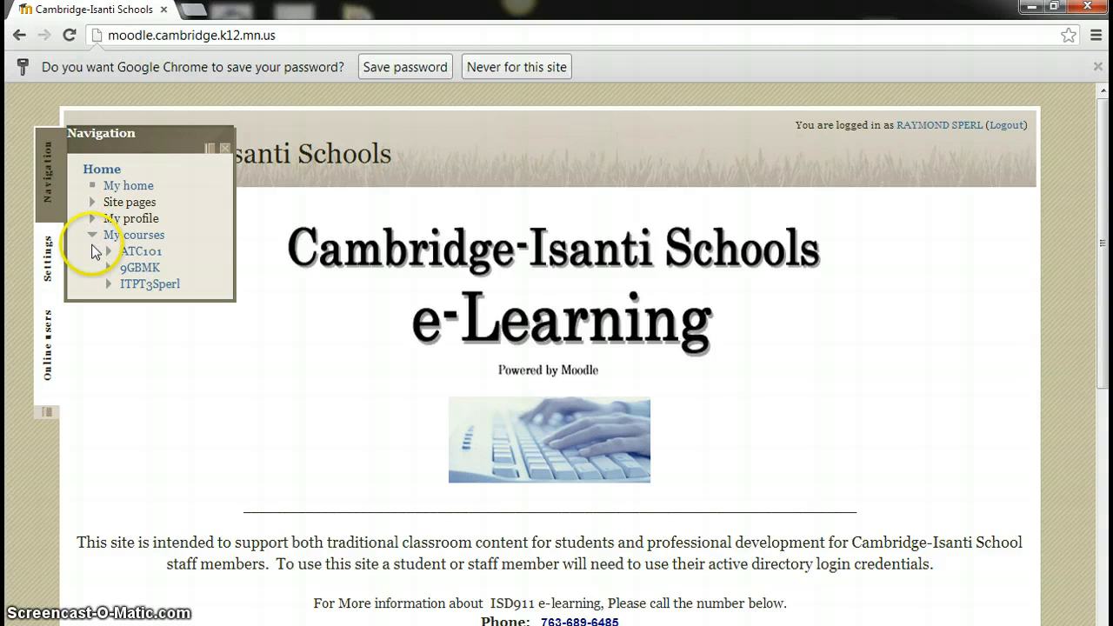
{"action": "left_click", "coordinate": [139, 252]}
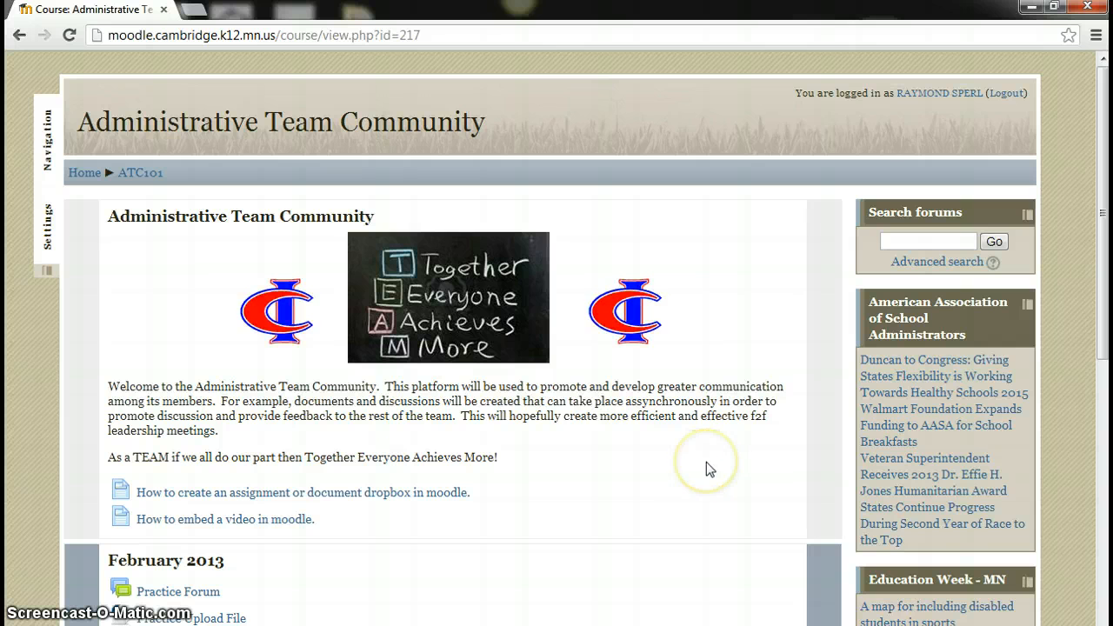
{"action": "scroll", "coordinate": [706, 462], "scroll_direction": "down", "scroll_amount": 2}
{"action": "scroll", "coordinate": [706, 461], "scroll_direction": "down", "scroll_amount": 2}
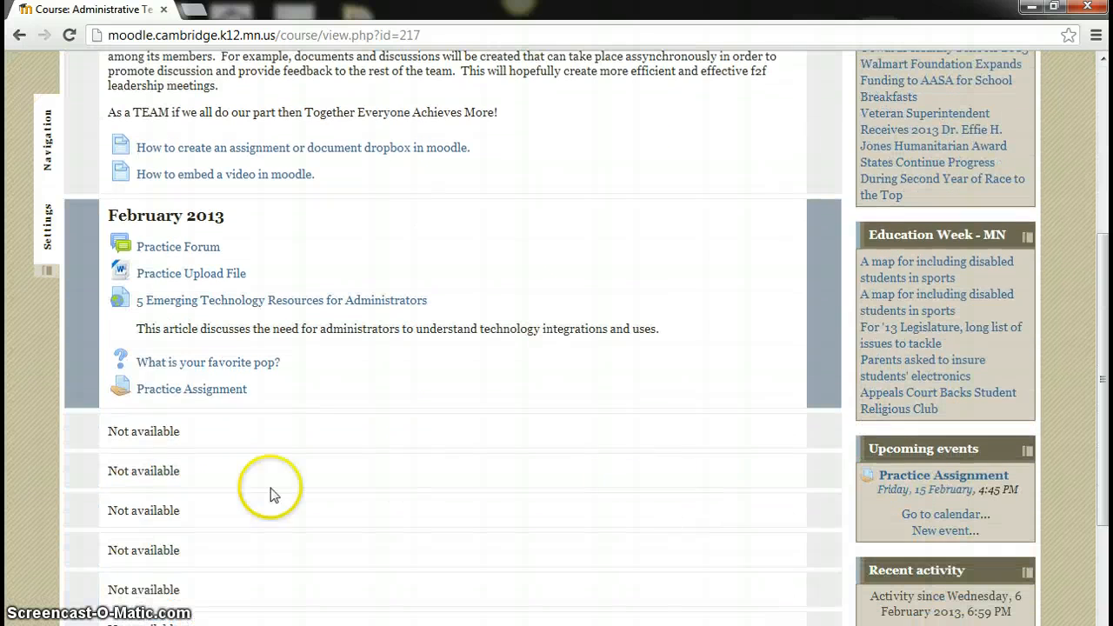
{"action": "left_click", "coordinate": [185, 391]}
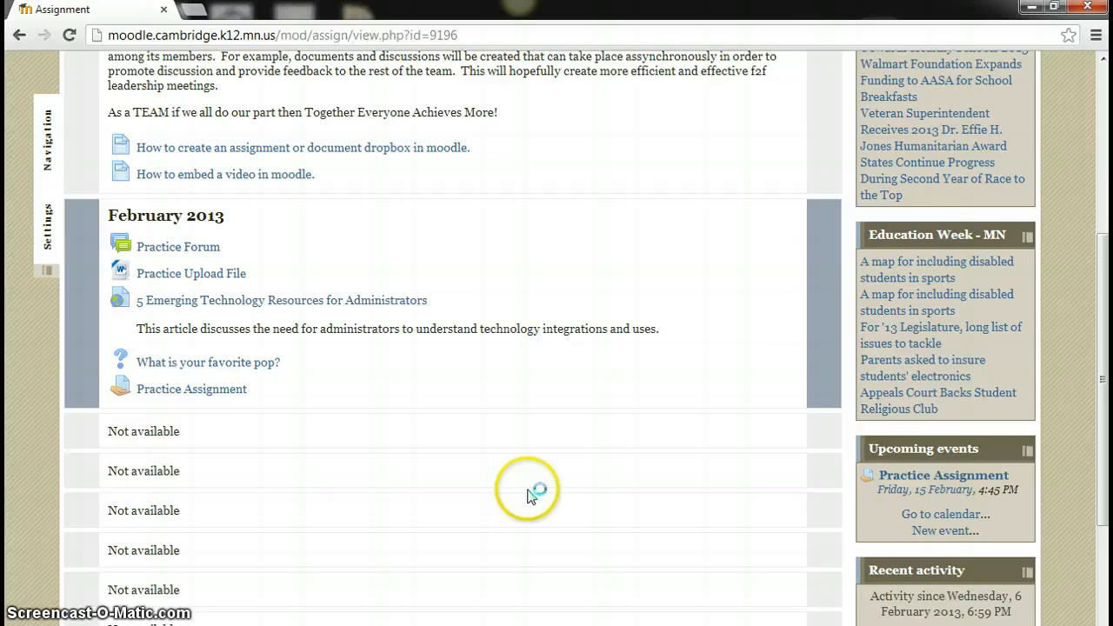
{"action": "scroll", "coordinate": [557, 407], "scroll_direction": "down", "scroll_amount": 1}
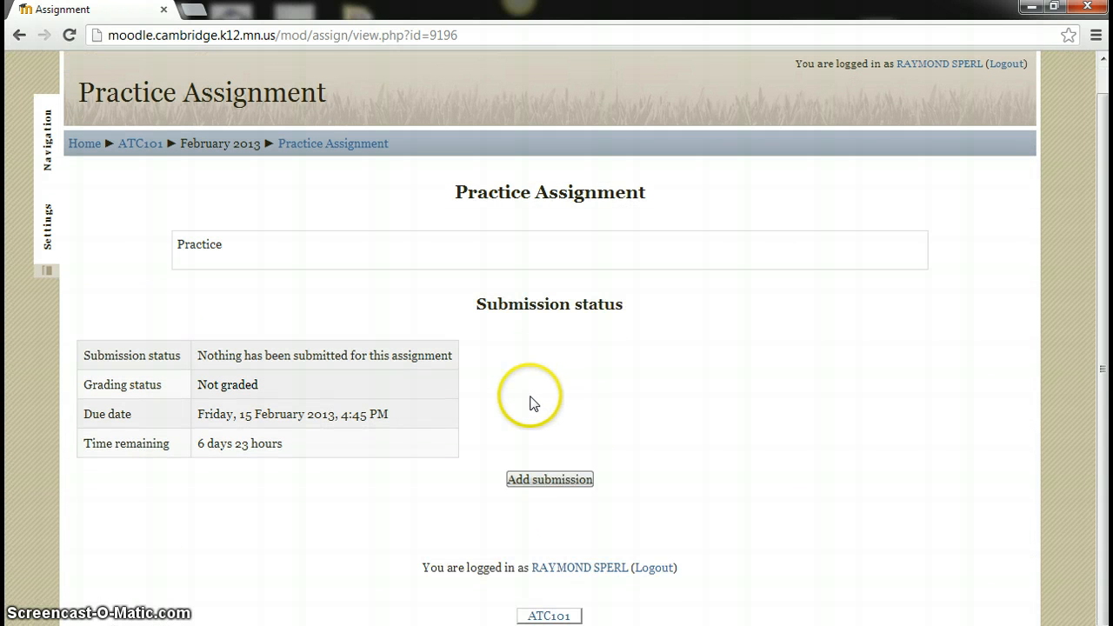
Add a submission with the online text 'Here is my response.' and bring up the file picker
{"action": "left_click", "coordinate": [560, 483]}
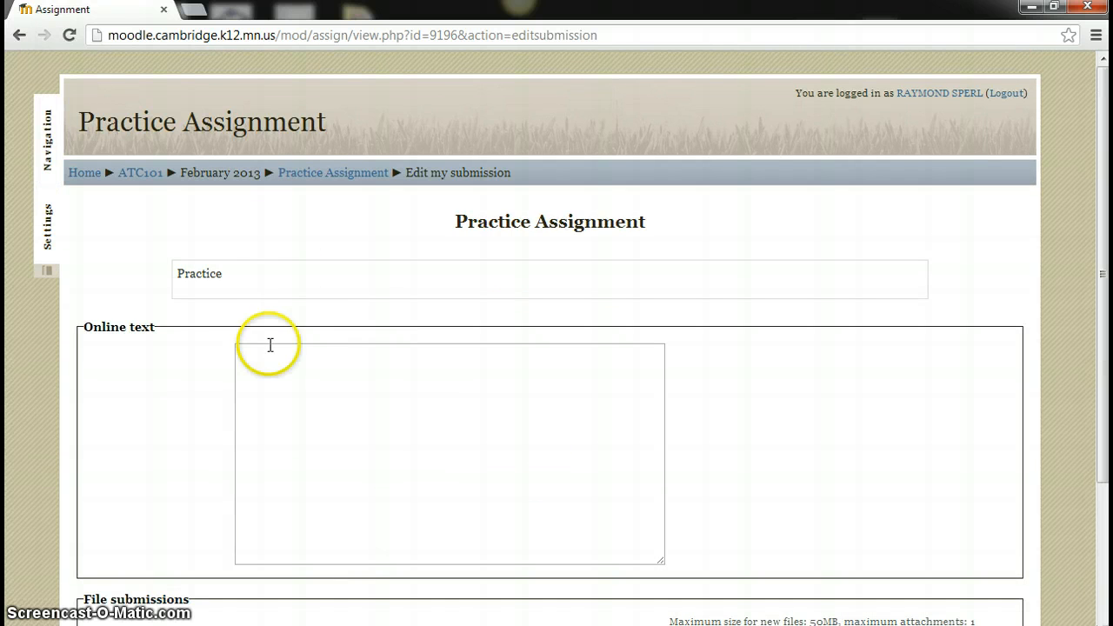
{"action": "scroll", "coordinate": [322, 478], "scroll_direction": "down", "scroll_amount": 3}
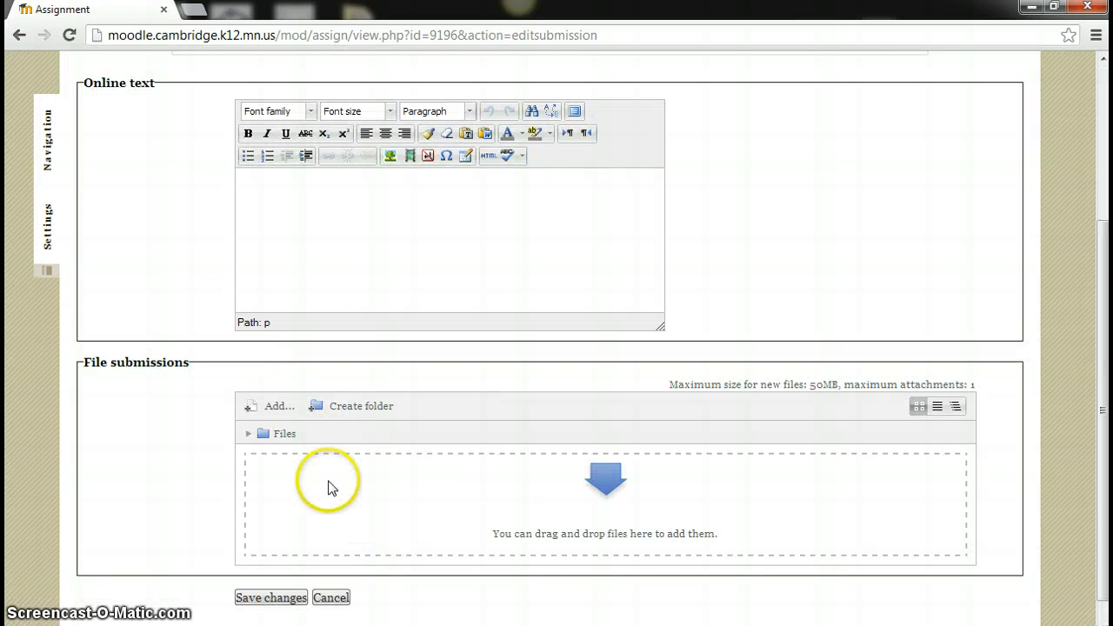
{"action": "left_click", "coordinate": [311, 196]}
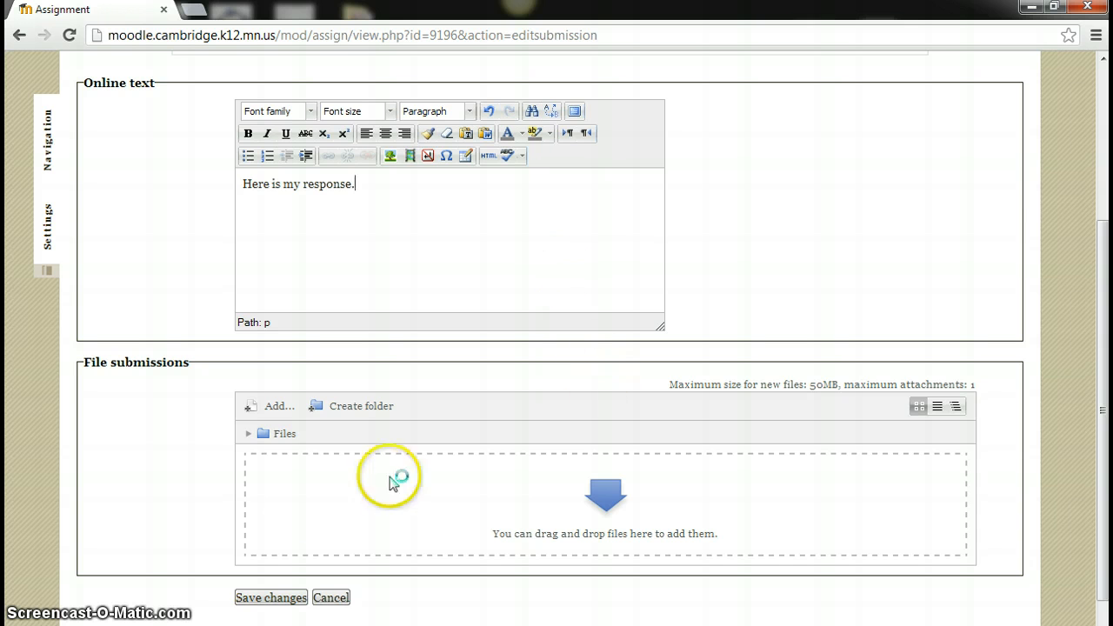
{"action": "left_click", "coordinate": [259, 412]}
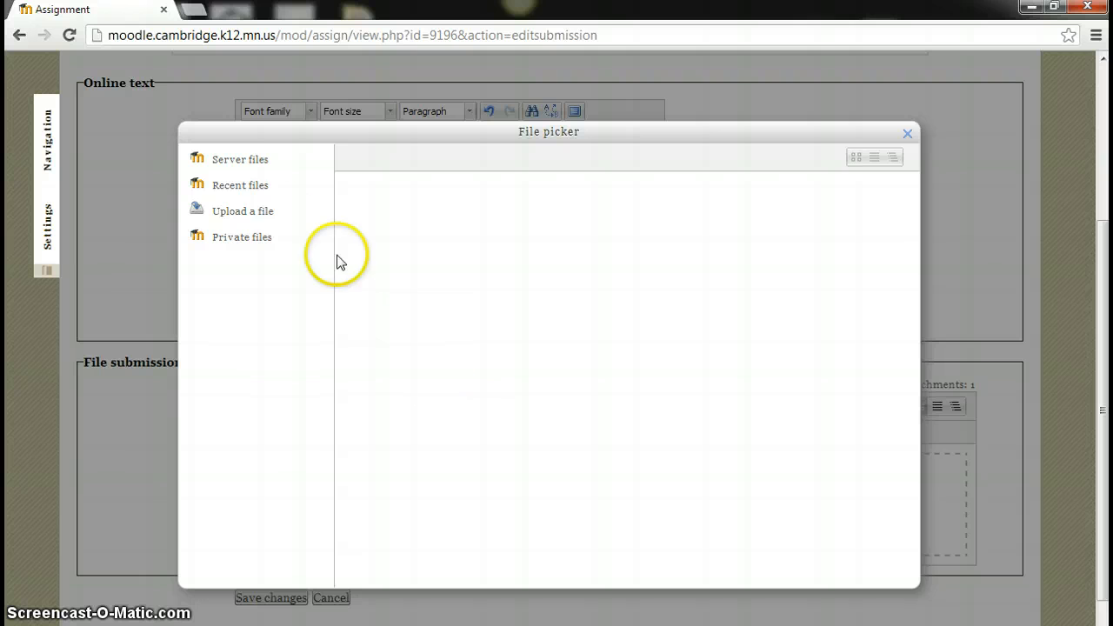
Upload Chemistry.png from the computer as the attachment and save the submission
{"action": "left_click", "coordinate": [258, 215]}
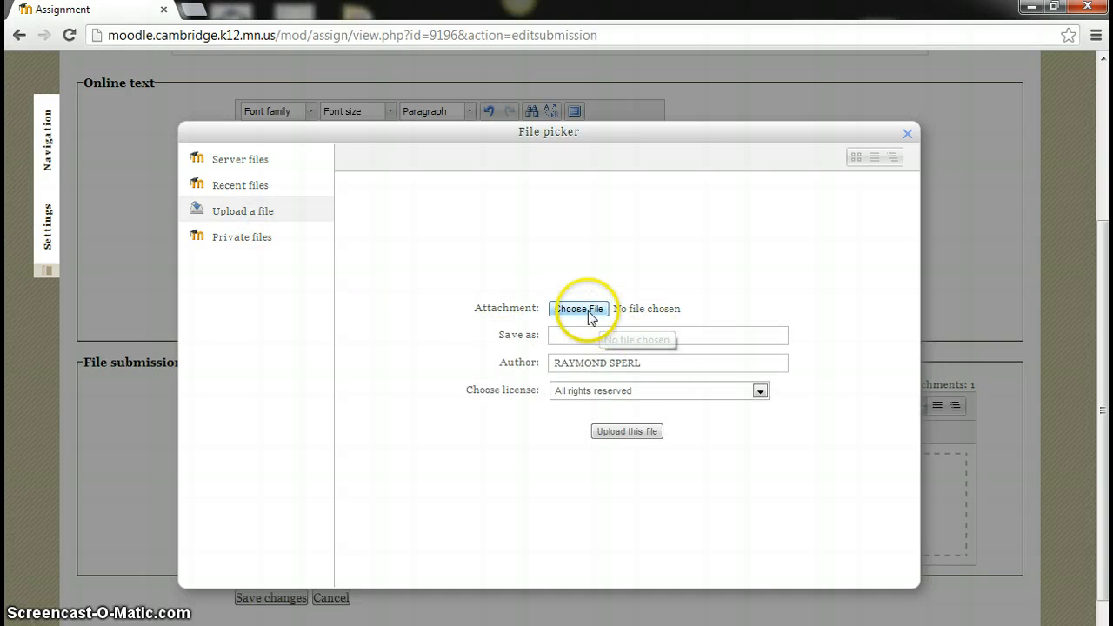
{"action": "left_click", "coordinate": [581, 310]}
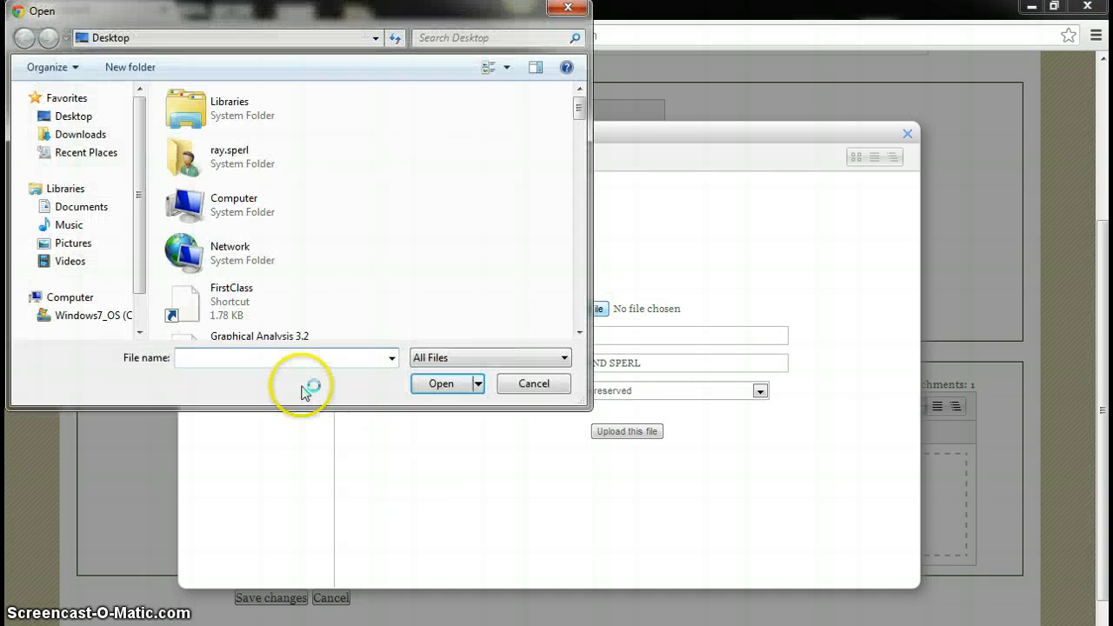
{"action": "left_click", "coordinate": [579, 332]}
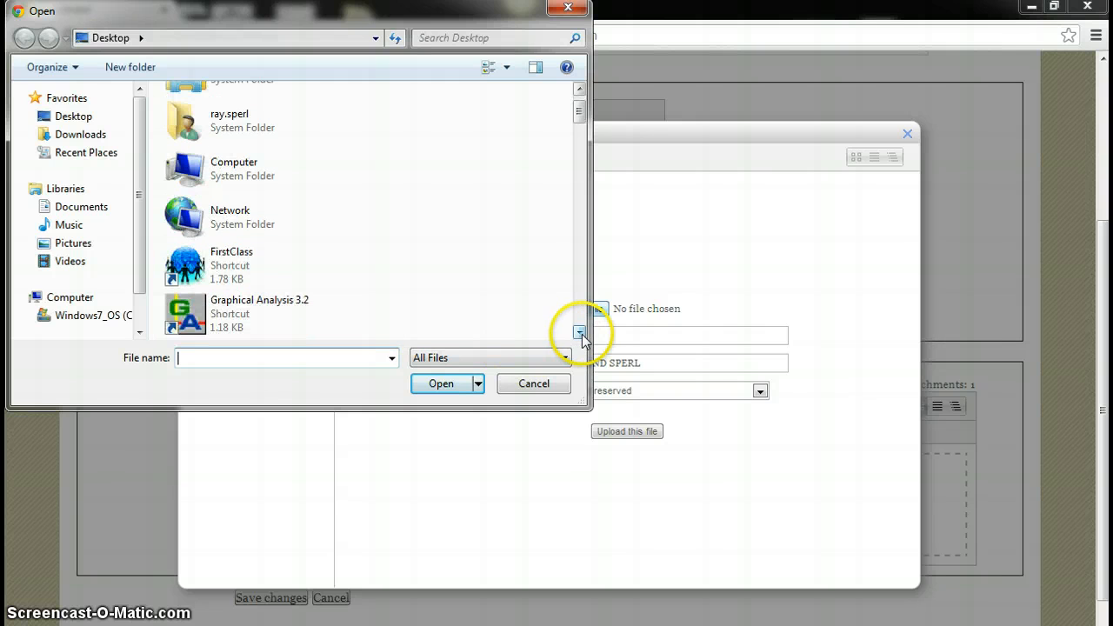
{"action": "left_click", "coordinate": [579, 332]}
{"action": "left_click", "coordinate": [579, 332]}
{"action": "left_click", "coordinate": [579, 332]}
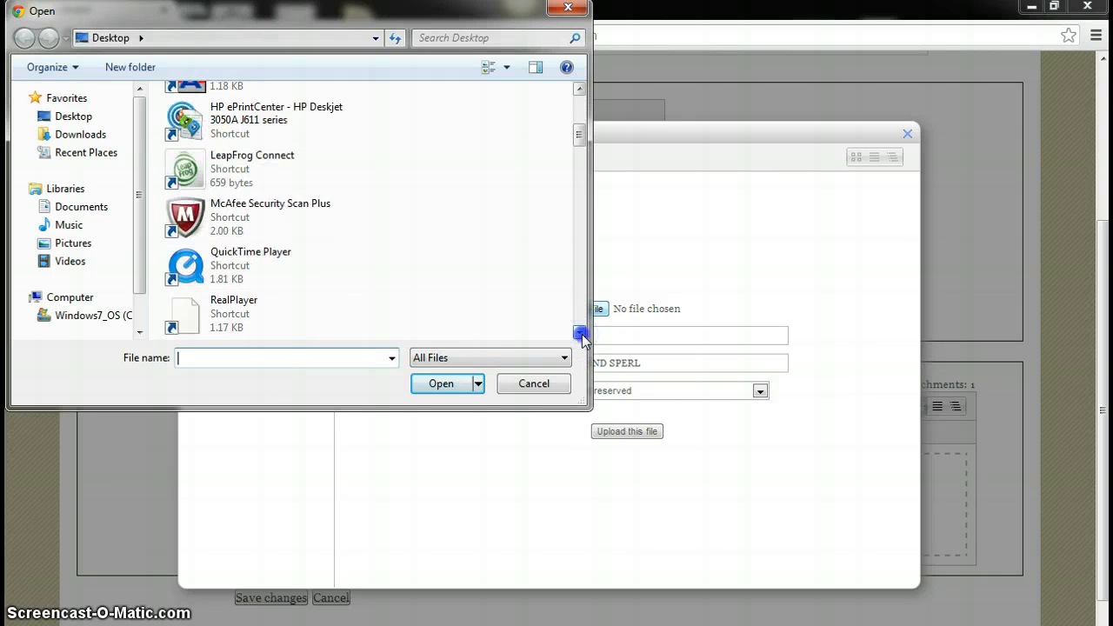
{"action": "left_click", "coordinate": [579, 332]}
{"action": "left_click", "coordinate": [579, 332]}
{"action": "left_click", "coordinate": [579, 333]}
{"action": "left_click", "coordinate": [579, 332]}
{"action": "left_click", "coordinate": [579, 332]}
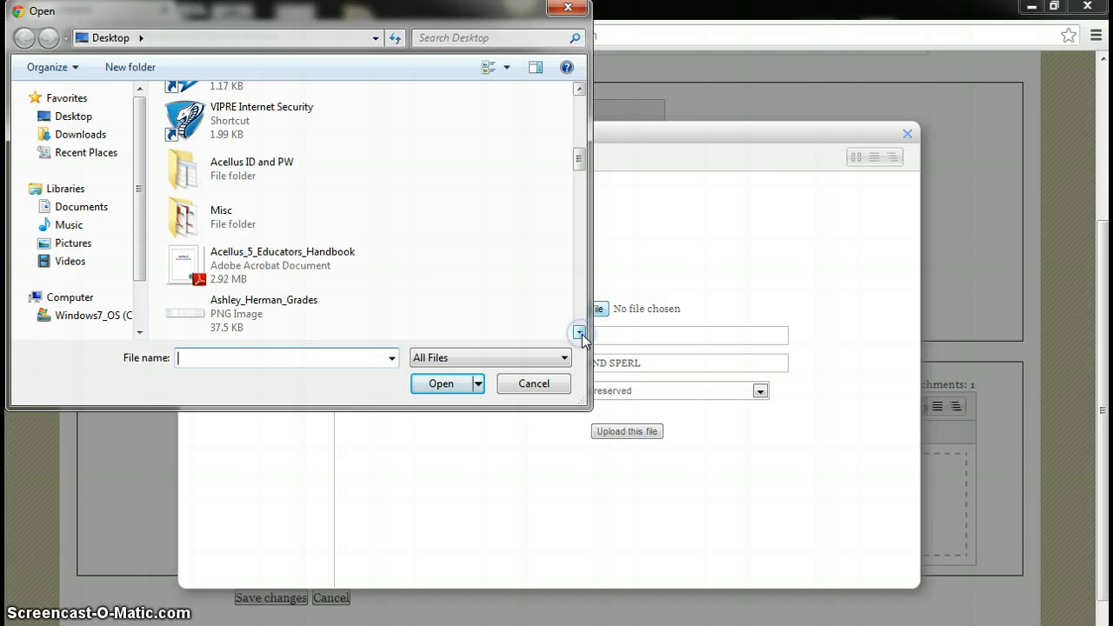
{"action": "left_click", "coordinate": [579, 332]}
{"action": "left_click", "coordinate": [579, 333]}
{"action": "left_click", "coordinate": [579, 332]}
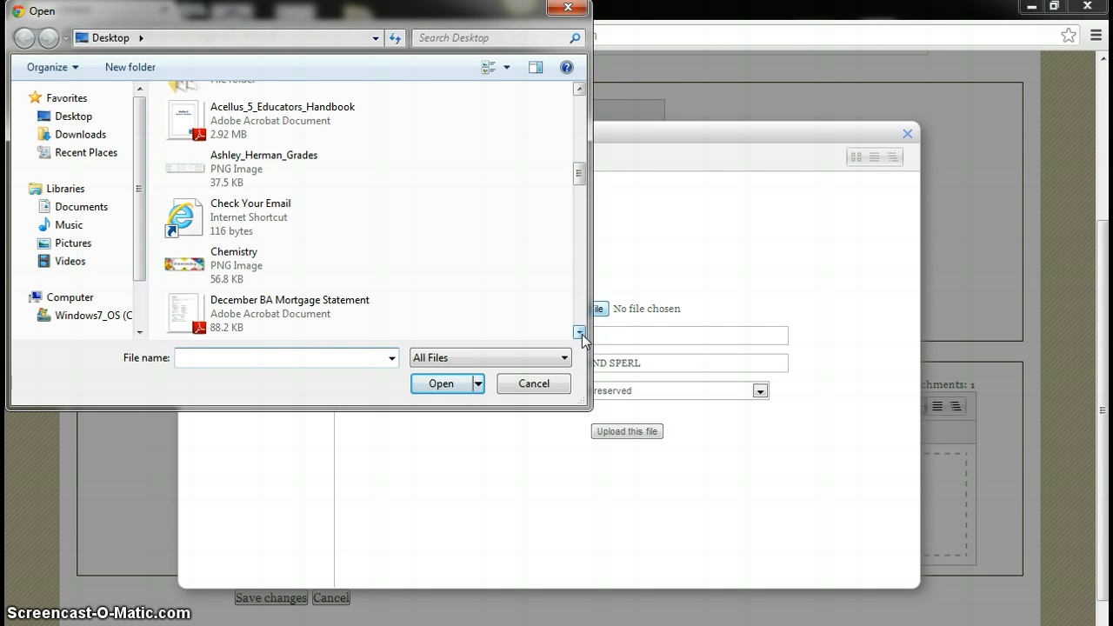
{"action": "double_click", "coordinate": [181, 269]}
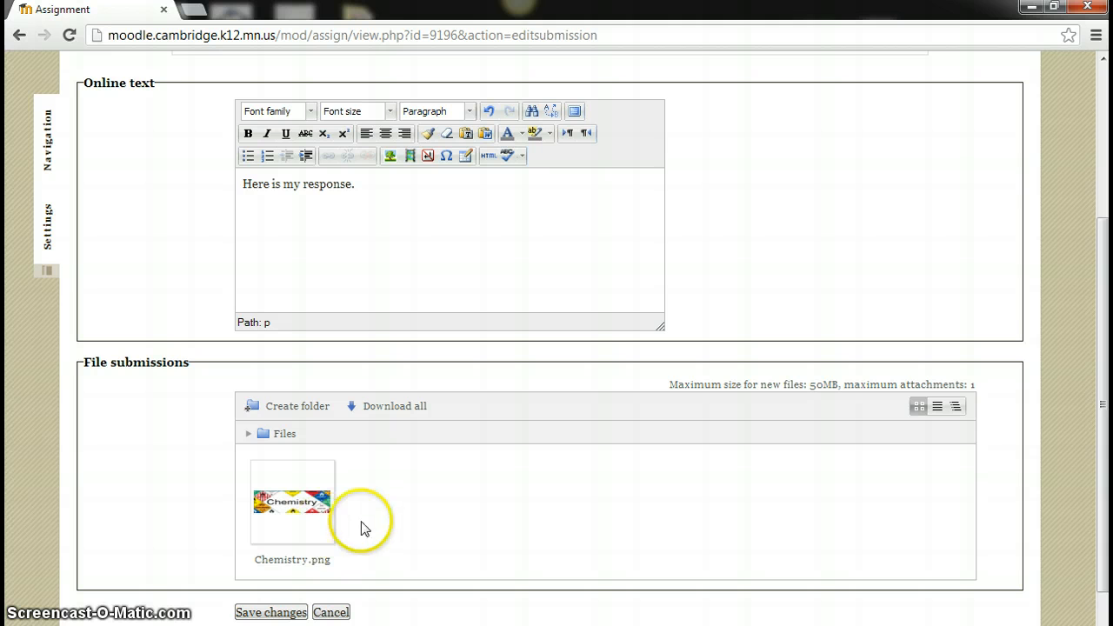
{"action": "left_click", "coordinate": [276, 612]}
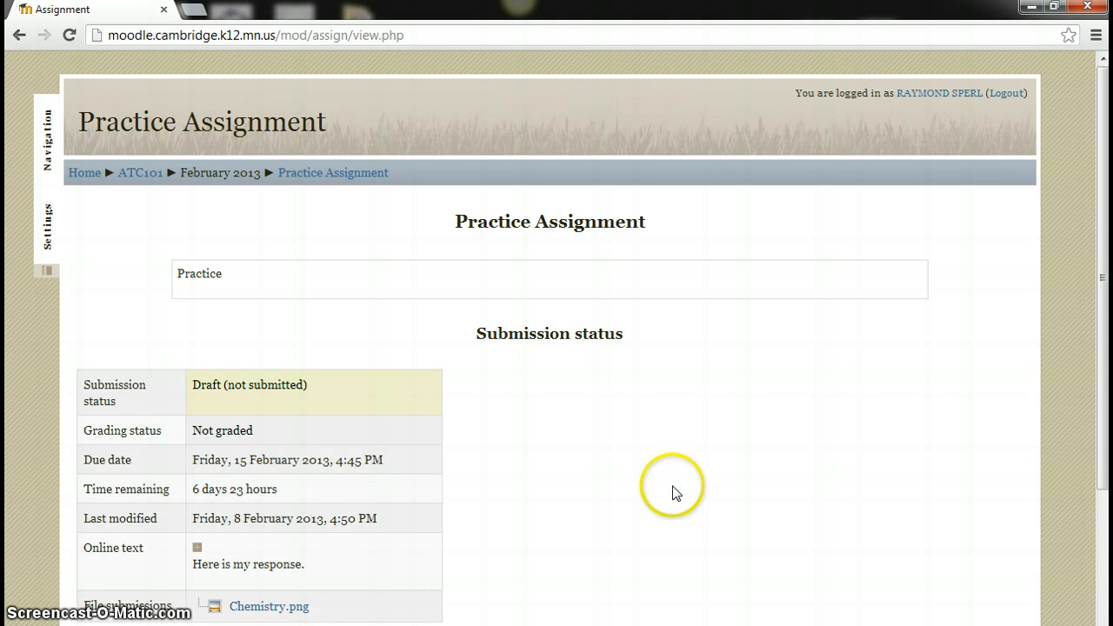
Submit Practice Assignment for grading, confirm, and check its status reads 'Submitted for grading'
{"action": "scroll", "coordinate": [672, 492], "scroll_direction": "down", "scroll_amount": 3}
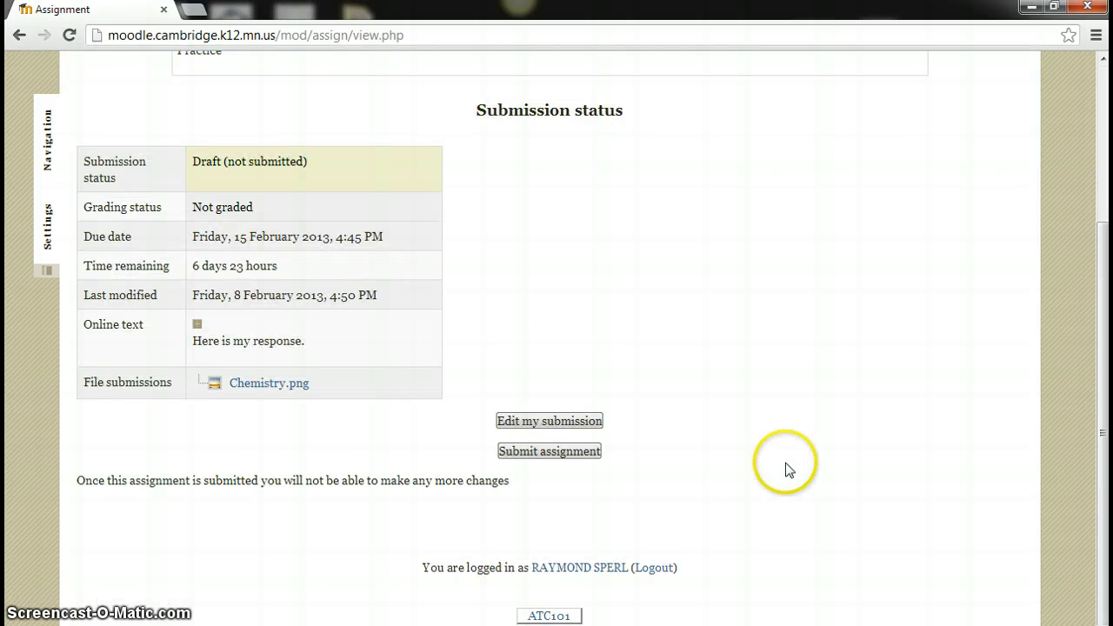
{"action": "left_click", "coordinate": [522, 451]}
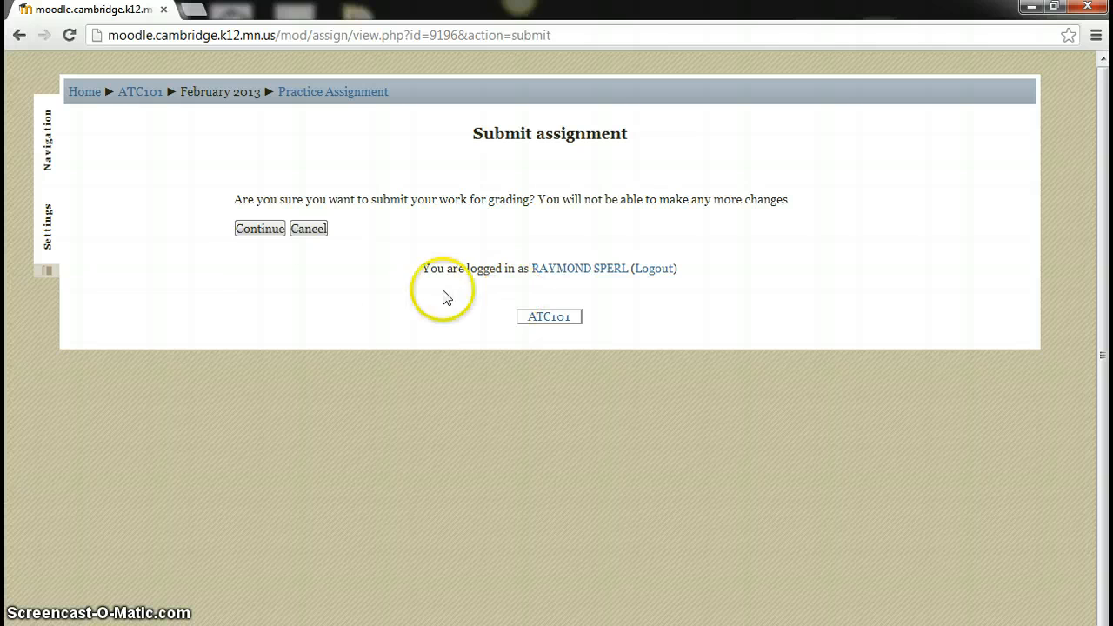
{"action": "left_click", "coordinate": [249, 229]}
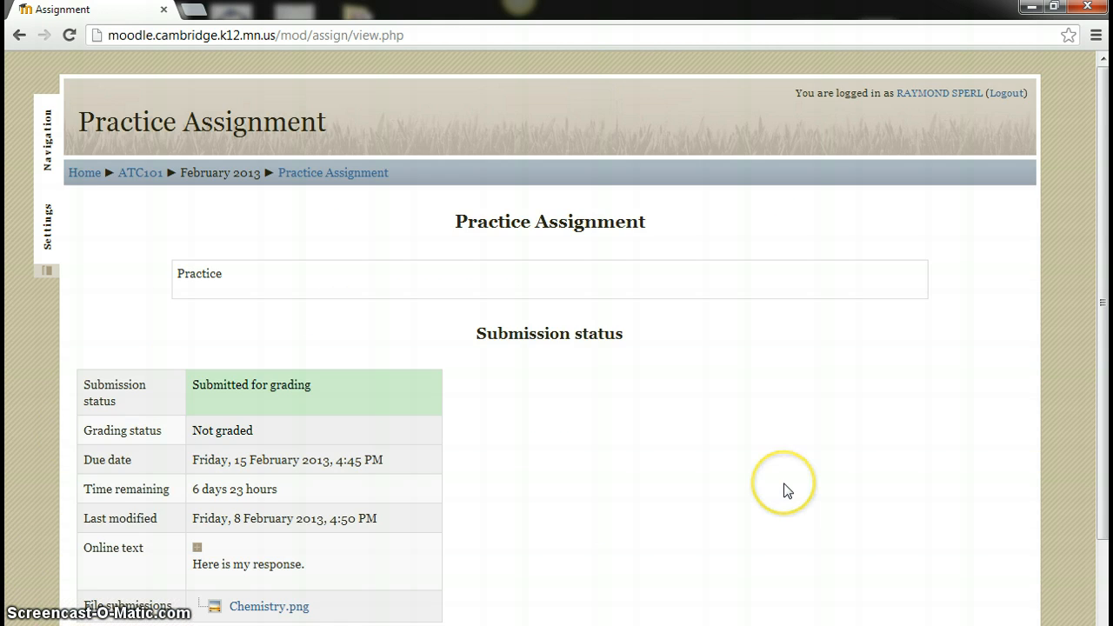
{"action": "scroll", "coordinate": [793, 479], "scroll_direction": "down", "scroll_amount": 3}
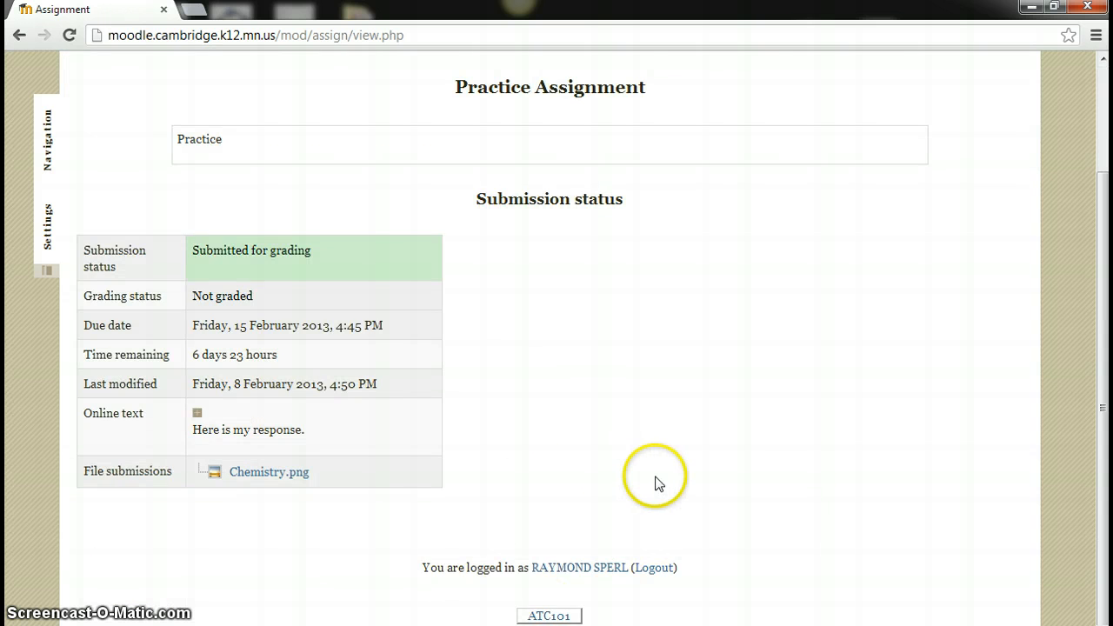
{"action": "scroll", "coordinate": [653, 465], "scroll_direction": "up", "scroll_amount": 3}
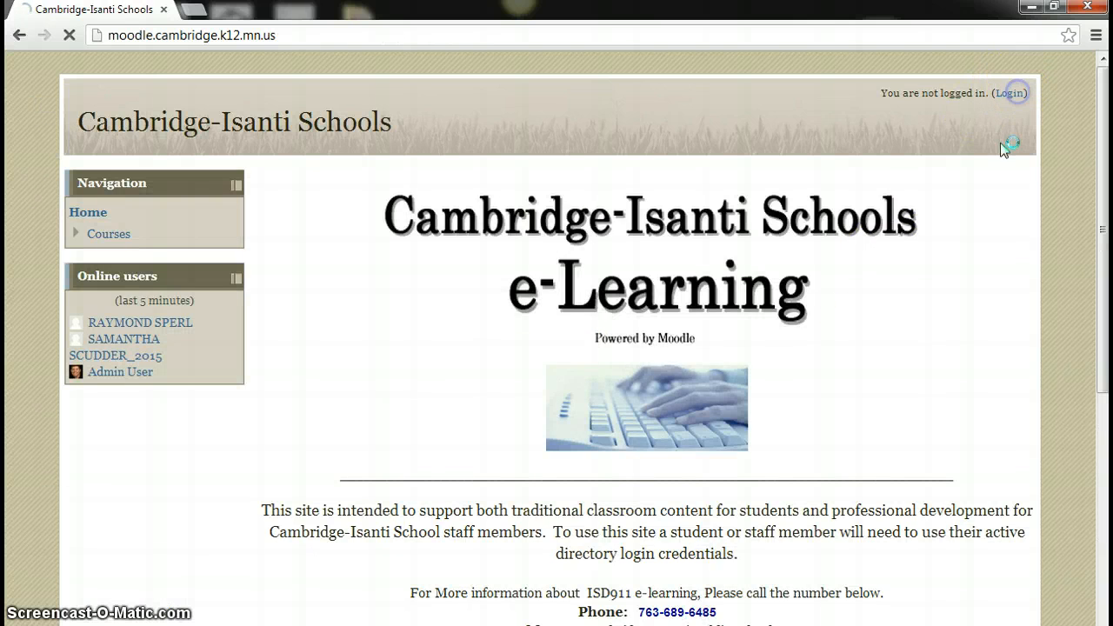
Sign in with the administrator's username and password and open the District course category
{"action": "left_click", "coordinate": [548, 319]}
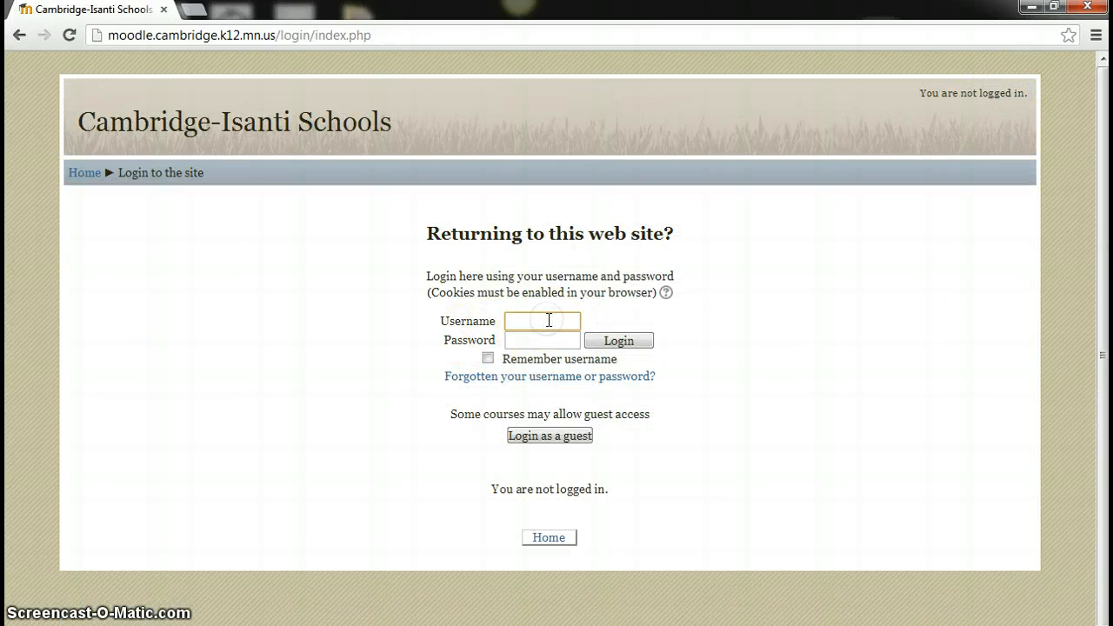
{"action": "type", "text": "admin"}
{"action": "key", "text": "Tab"}
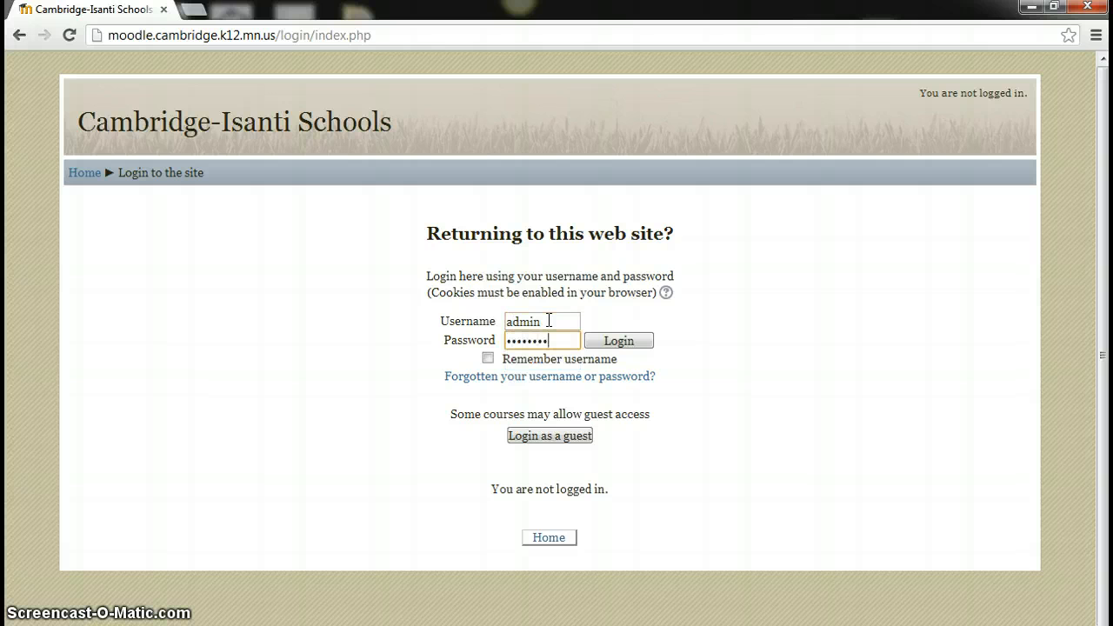
{"action": "key", "text": "Return"}
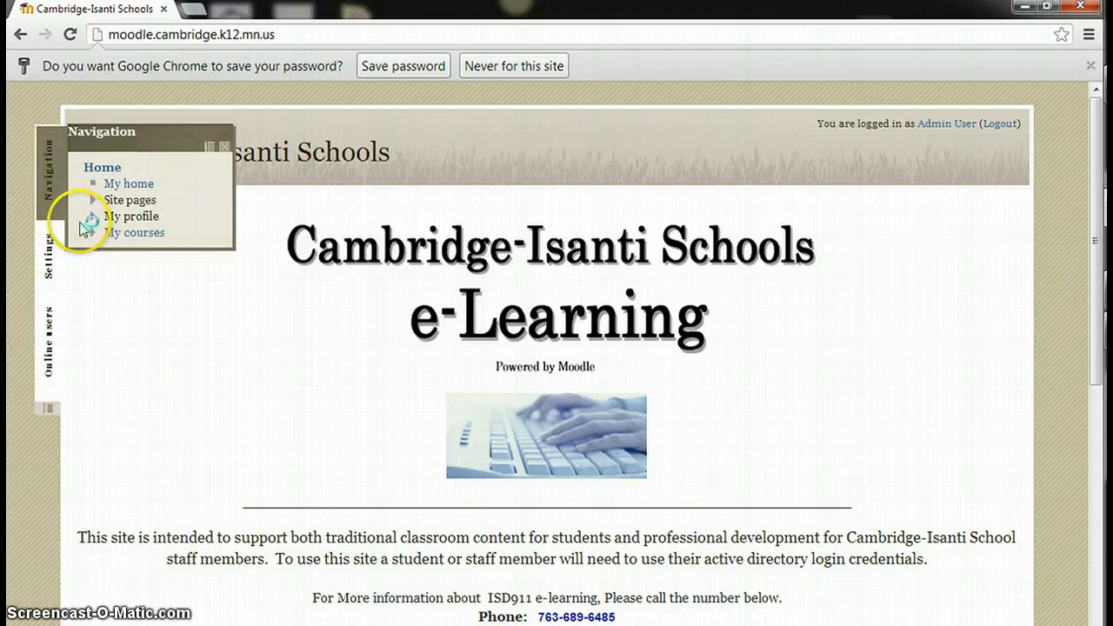
{"action": "scroll", "coordinate": [269, 398], "scroll_direction": "down", "scroll_amount": 4}
{"action": "left_click", "coordinate": [98, 396]}
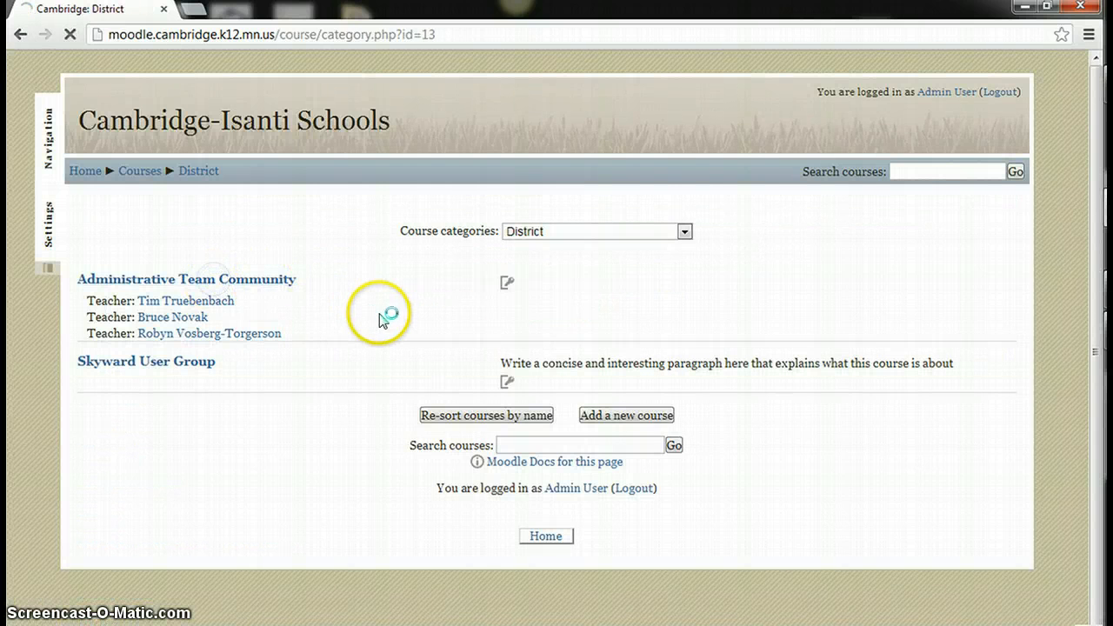
On page 2 of the grading table, open the student's online text 'Here is my response.'
{"action": "scroll", "coordinate": [561, 449], "scroll_direction": "down", "scroll_amount": 4}
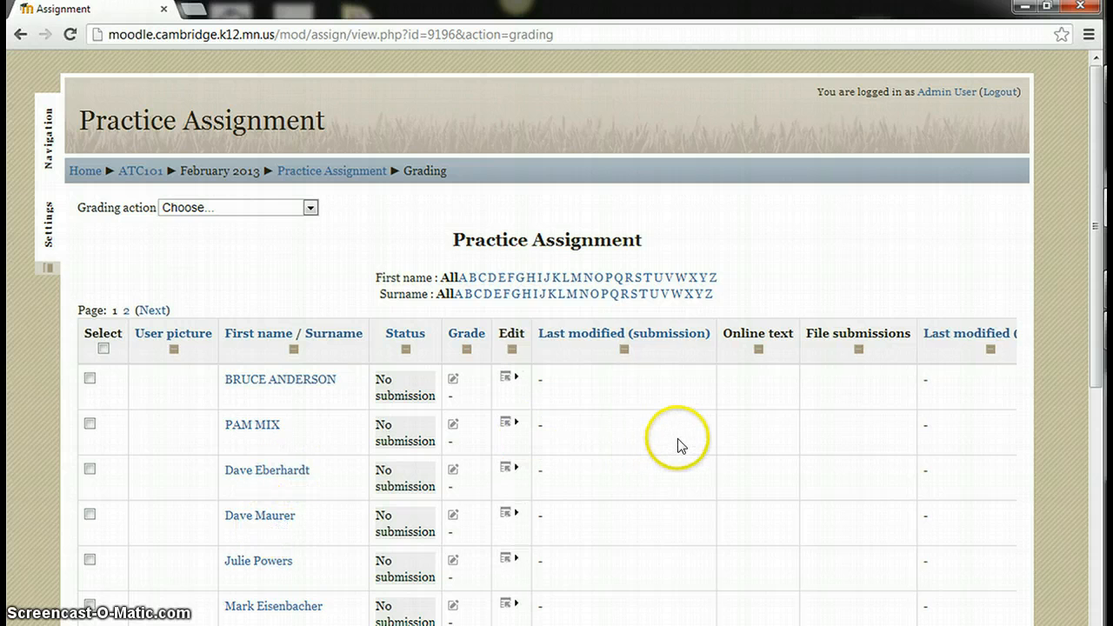
{"action": "scroll", "coordinate": [678, 443], "scroll_direction": "down", "scroll_amount": 3}
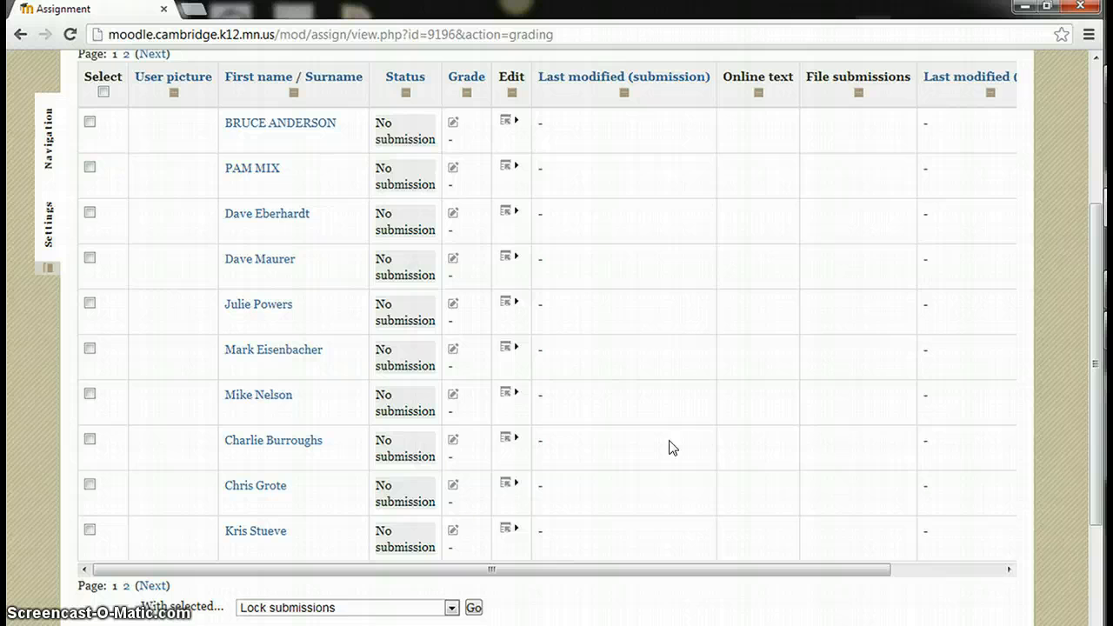
{"action": "left_click", "coordinate": [153, 586]}
{"action": "scroll", "coordinate": [599, 547], "scroll_direction": "down", "scroll_amount": 4}
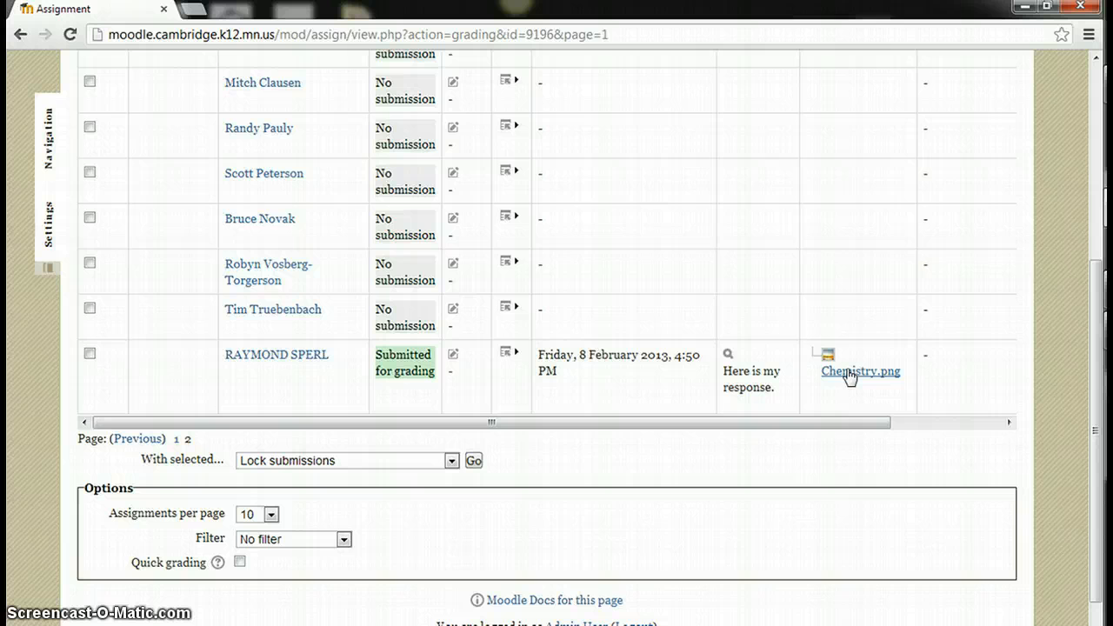
{"action": "scroll", "coordinate": [800, 427], "scroll_direction": "up", "scroll_amount": 2}
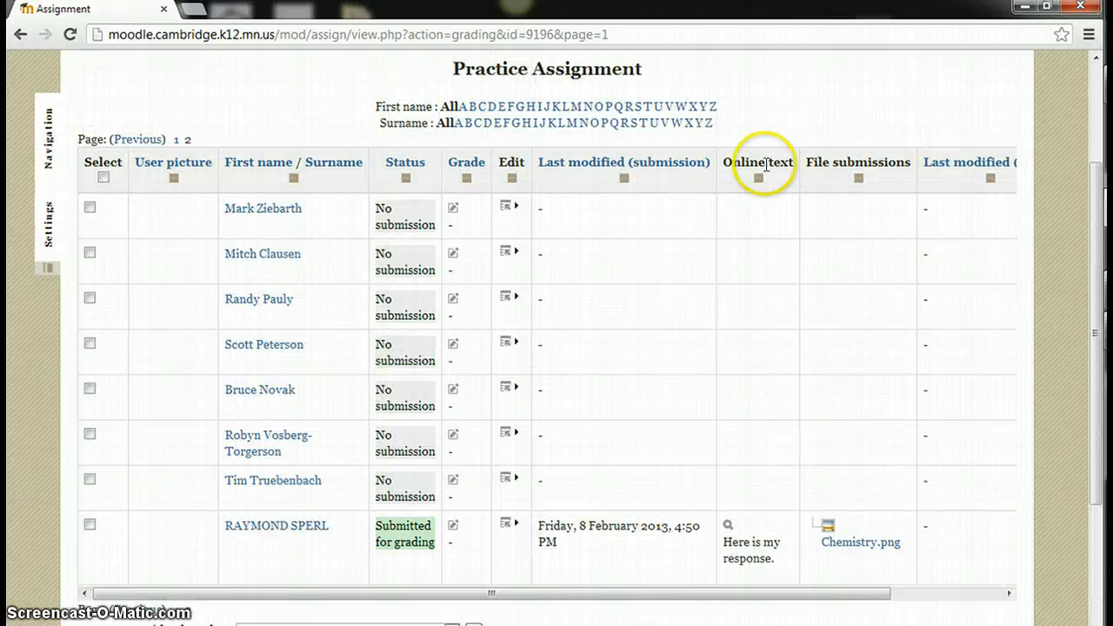
{"action": "left_click", "coordinate": [727, 527]}
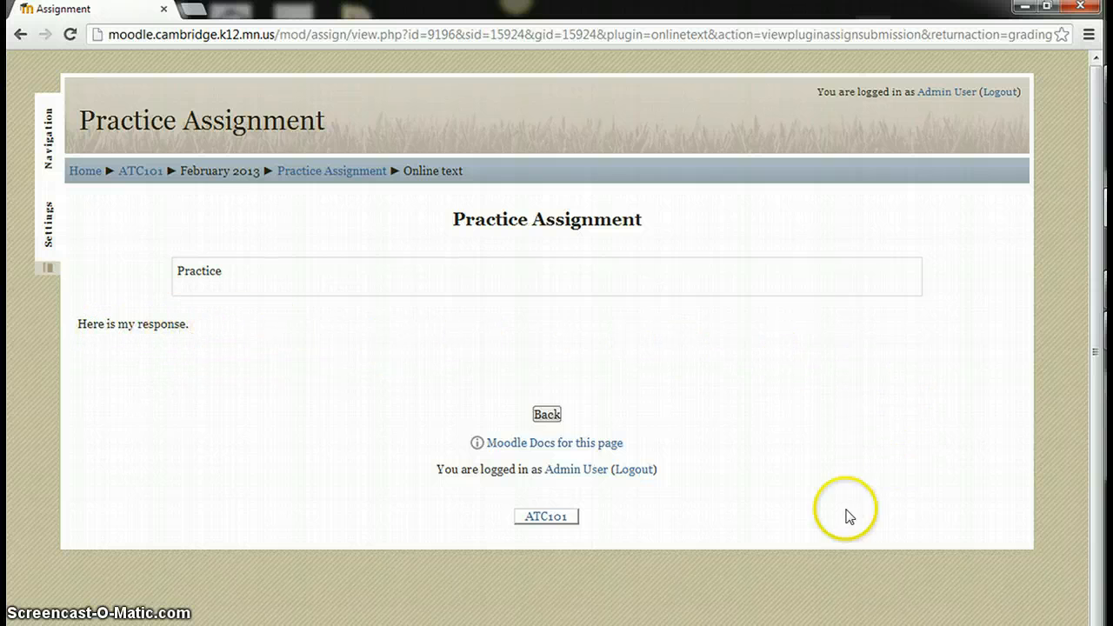
Return to the ATC101 course page and find Practice Assignment under February 2013
{"action": "left_click", "coordinate": [142, 172]}
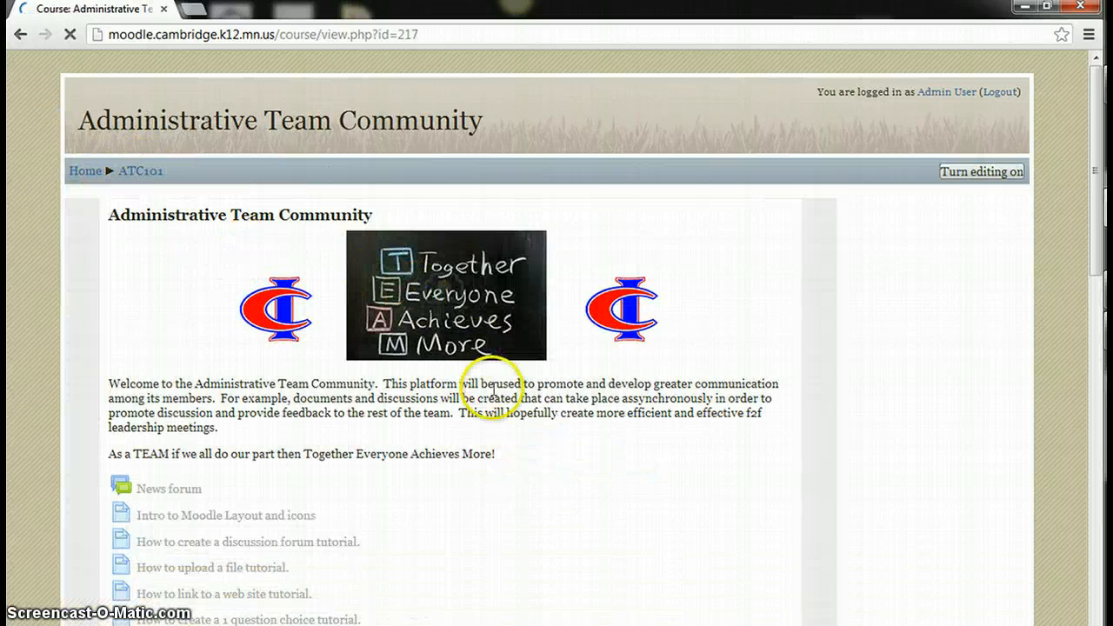
{"action": "scroll", "coordinate": [511, 479], "scroll_direction": "down", "scroll_amount": 3}
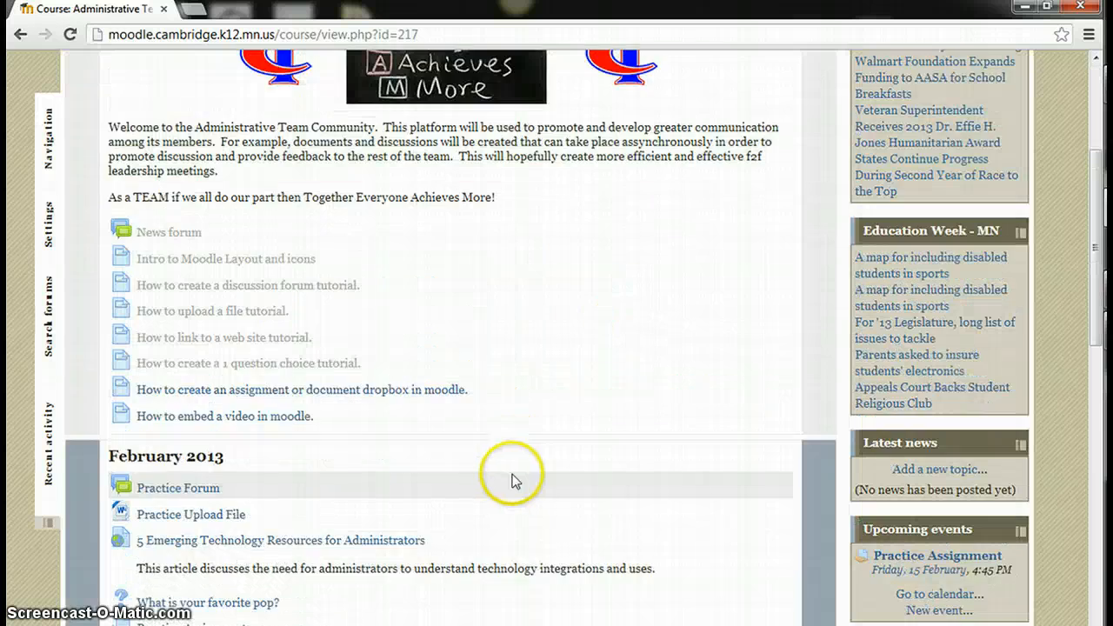
{"action": "scroll", "coordinate": [522, 470], "scroll_direction": "down", "scroll_amount": 3}
{"action": "scroll", "coordinate": [531, 479], "scroll_direction": "up", "scroll_amount": 2}
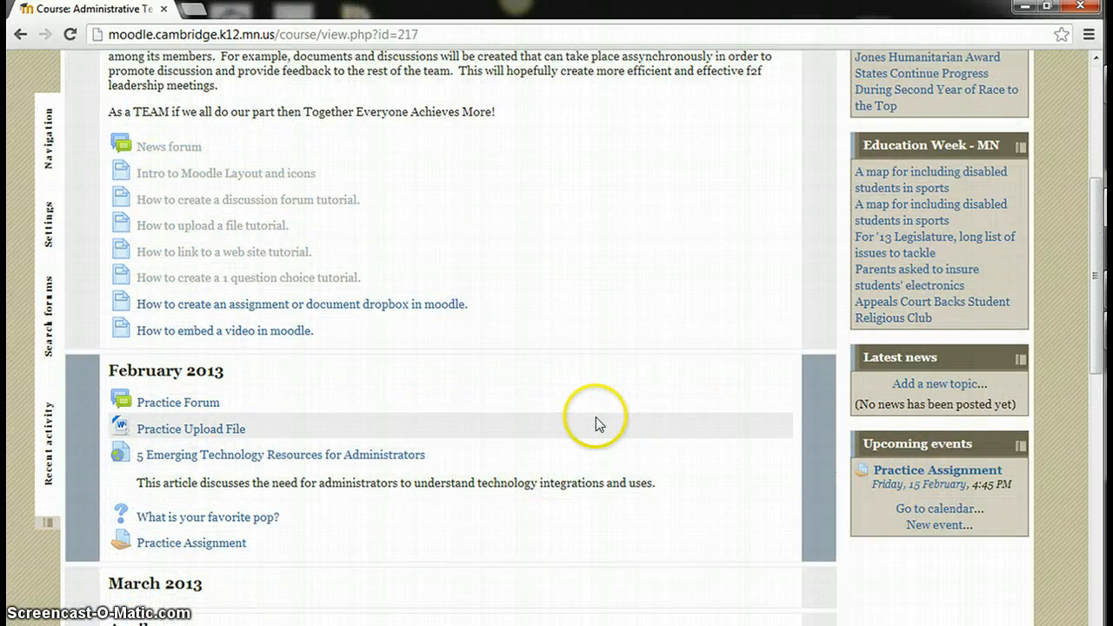
{"action": "scroll", "coordinate": [596, 416], "scroll_direction": "up", "scroll_amount": 3}
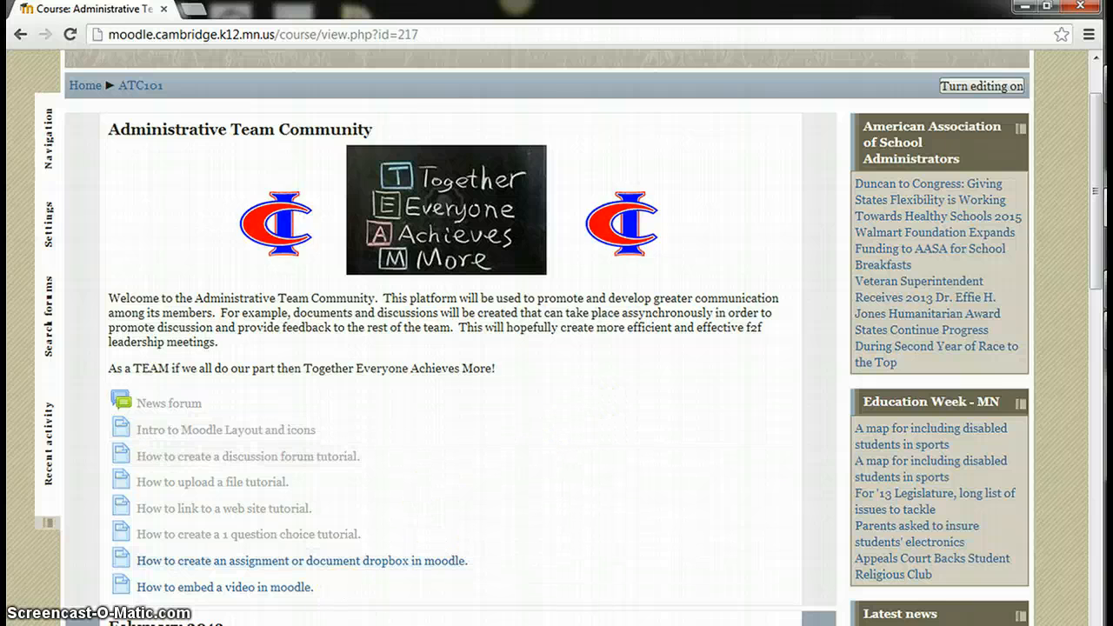